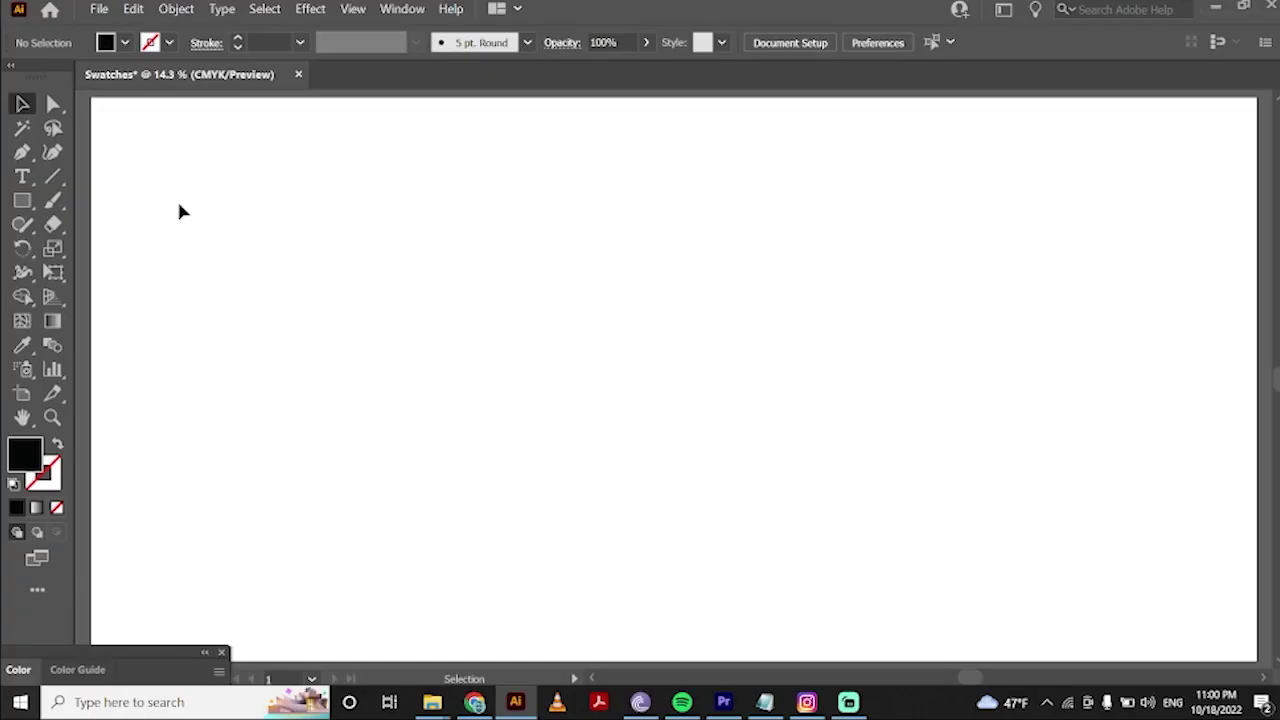
# Step: Draw a tall black rectangle in the centre of the artboard with the Rectangle tool
pyautogui.click(22, 200)
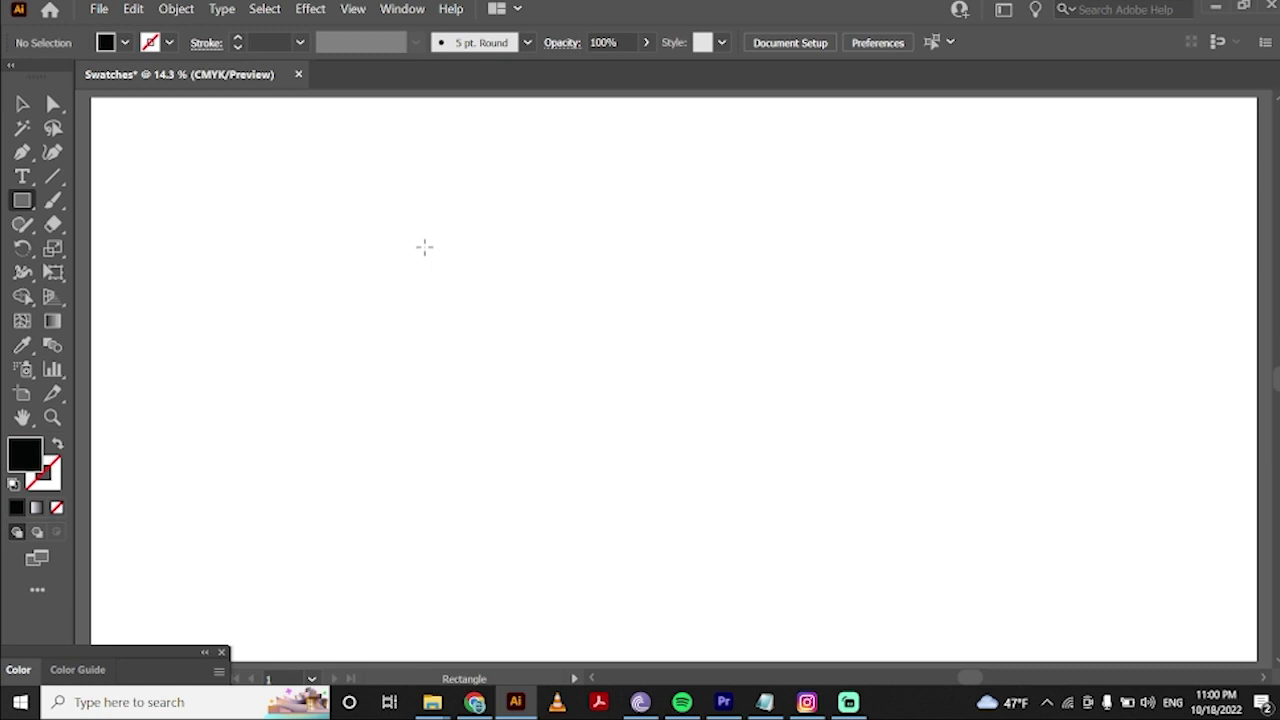
pyautogui.moveTo(612, 240)
pyautogui.mouseDown()
pyautogui.moveTo(749, 495)
pyautogui.moveTo(735, 525)
pyautogui.mouseUp()
pyautogui.press('v')
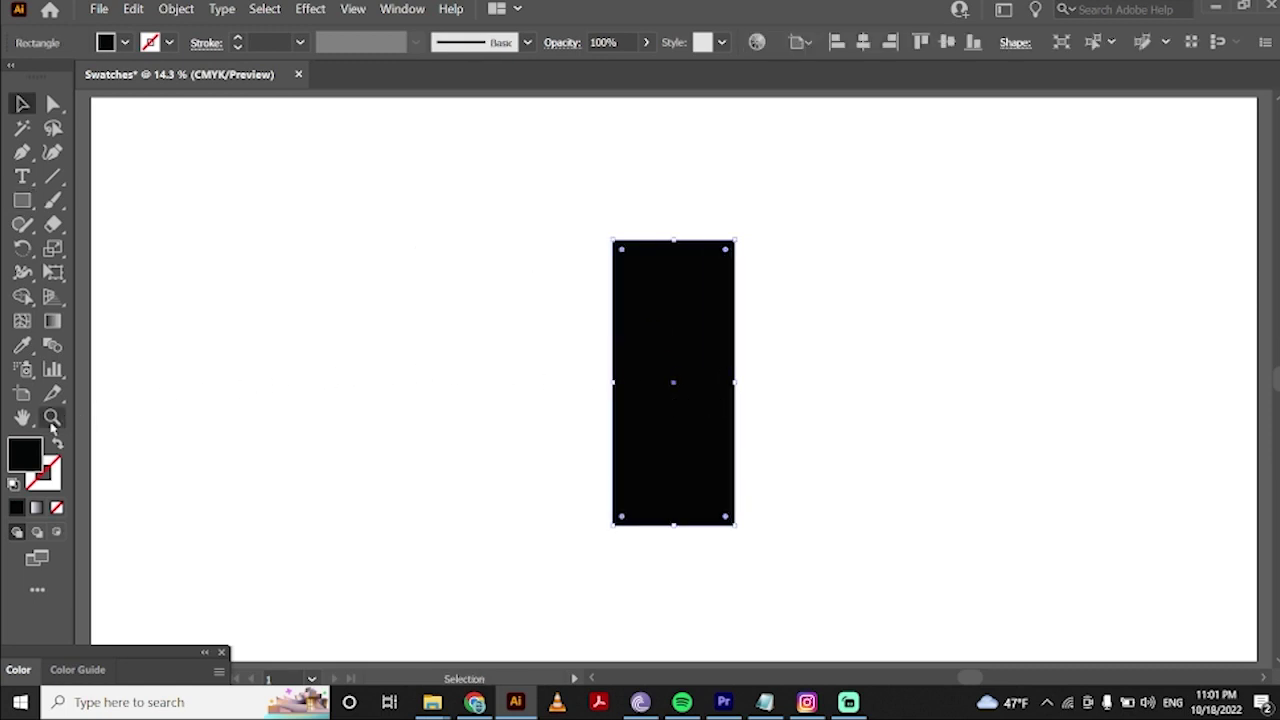
# Step: Set the rectangle's fill to orange E5622E in the Color Picker
pyautogui.doubleClick(27, 455)
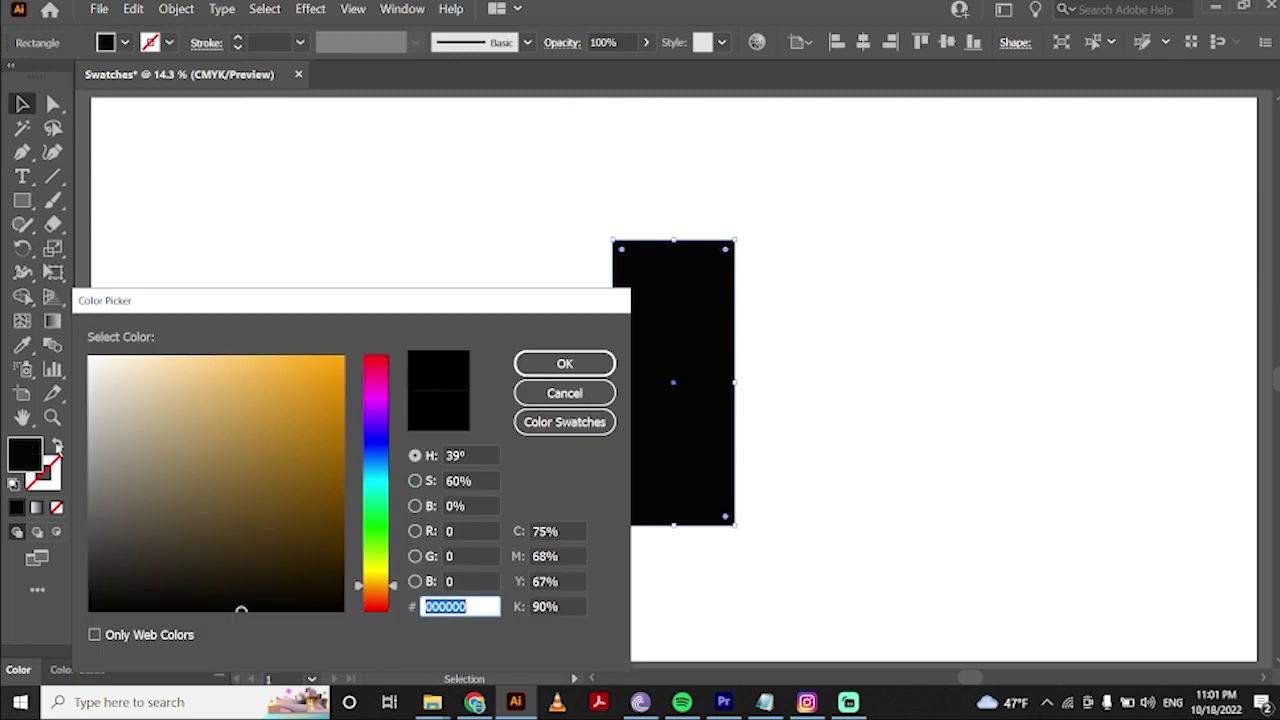
pyautogui.moveTo(376, 592); pyautogui.dragTo(376, 603)
pyautogui.moveTo(334, 542); pyautogui.dragTo(293, 380)
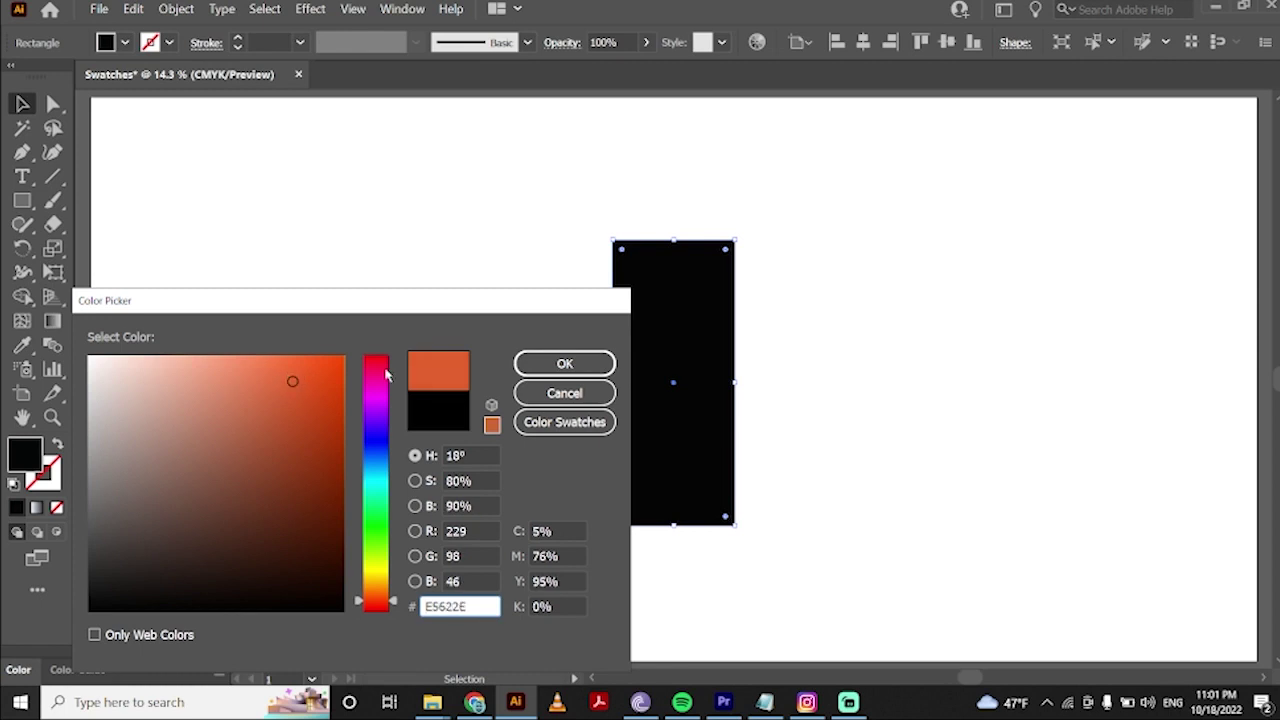
pyautogui.click(543, 366)
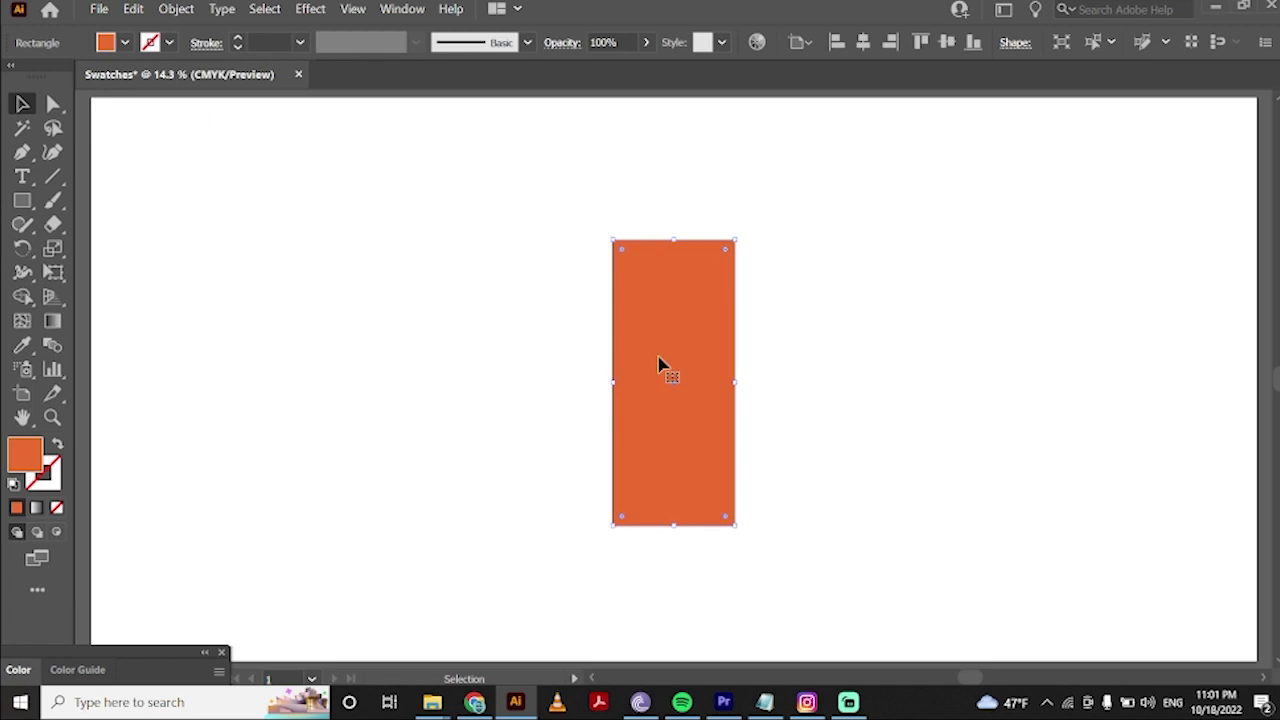
# Step: Duplicate the rectangle to its left and fill the copy with red D8251D
pyautogui.moveTo(662, 365); pyautogui.dragTo(423, 372)
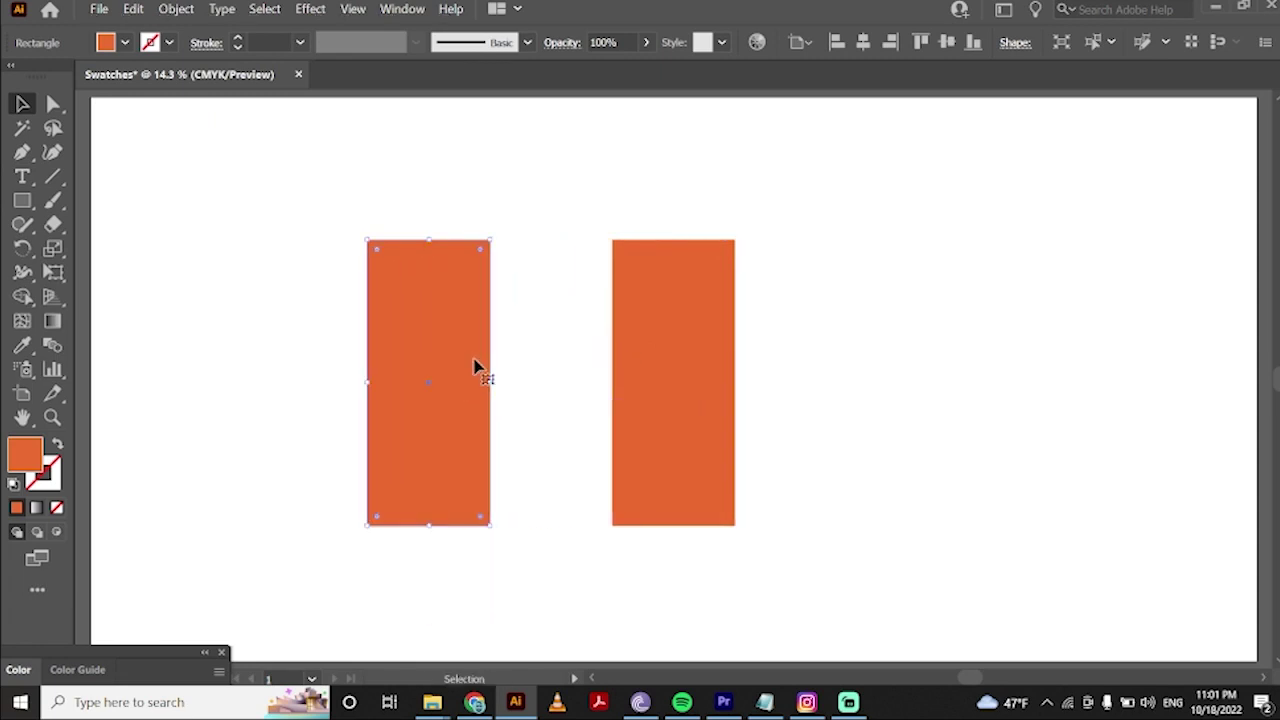
pyautogui.doubleClick(28, 453)
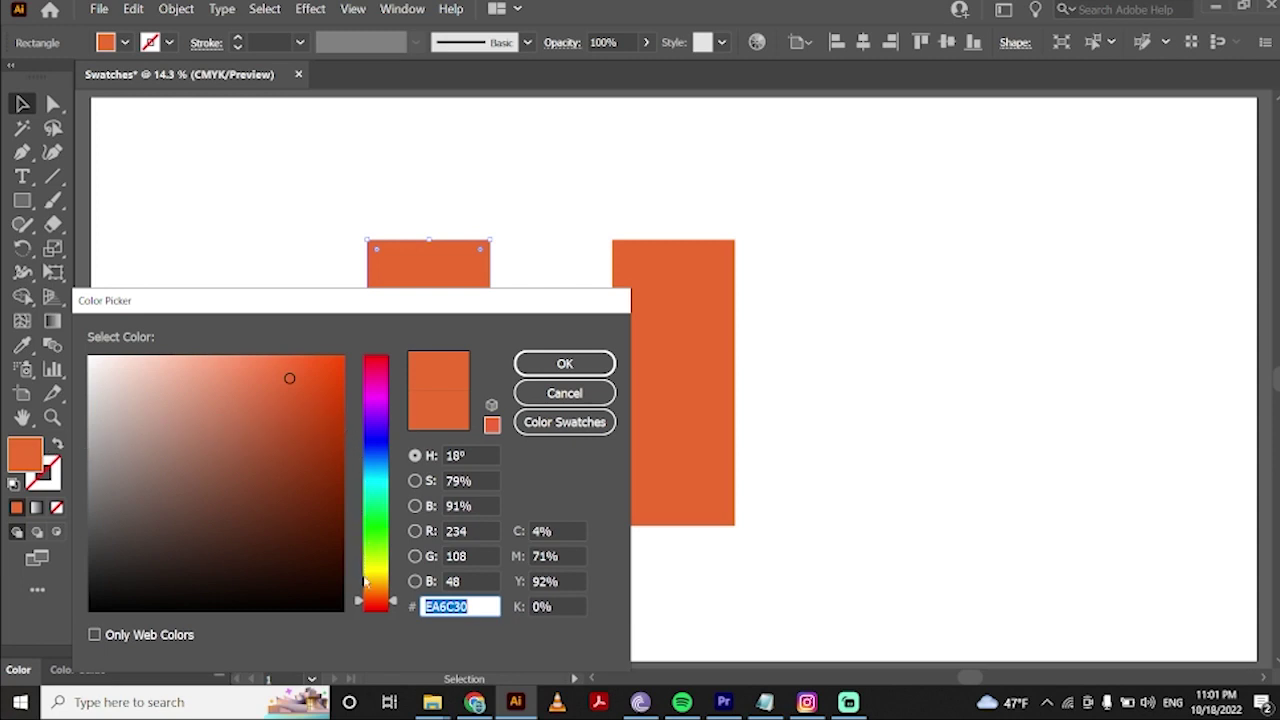
pyautogui.click(372, 609)
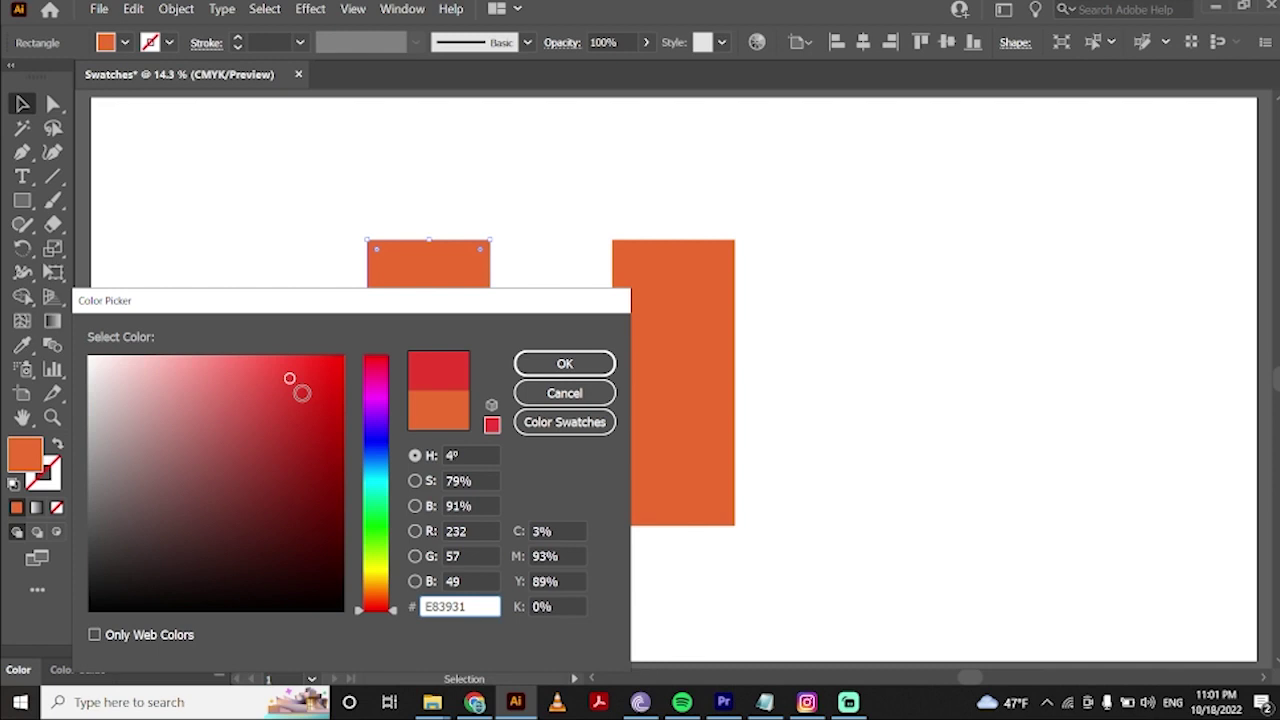
pyautogui.moveTo(298, 377); pyautogui.dragTo(310, 392)
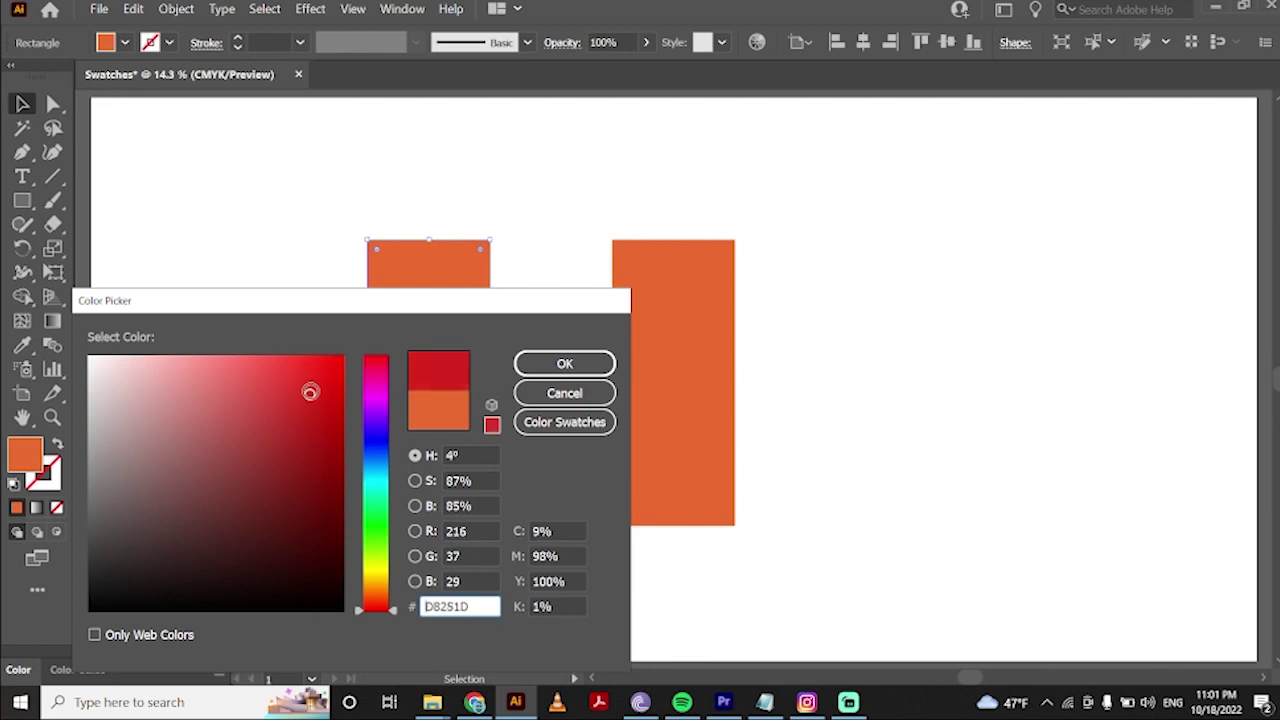
pyautogui.click(564, 363)
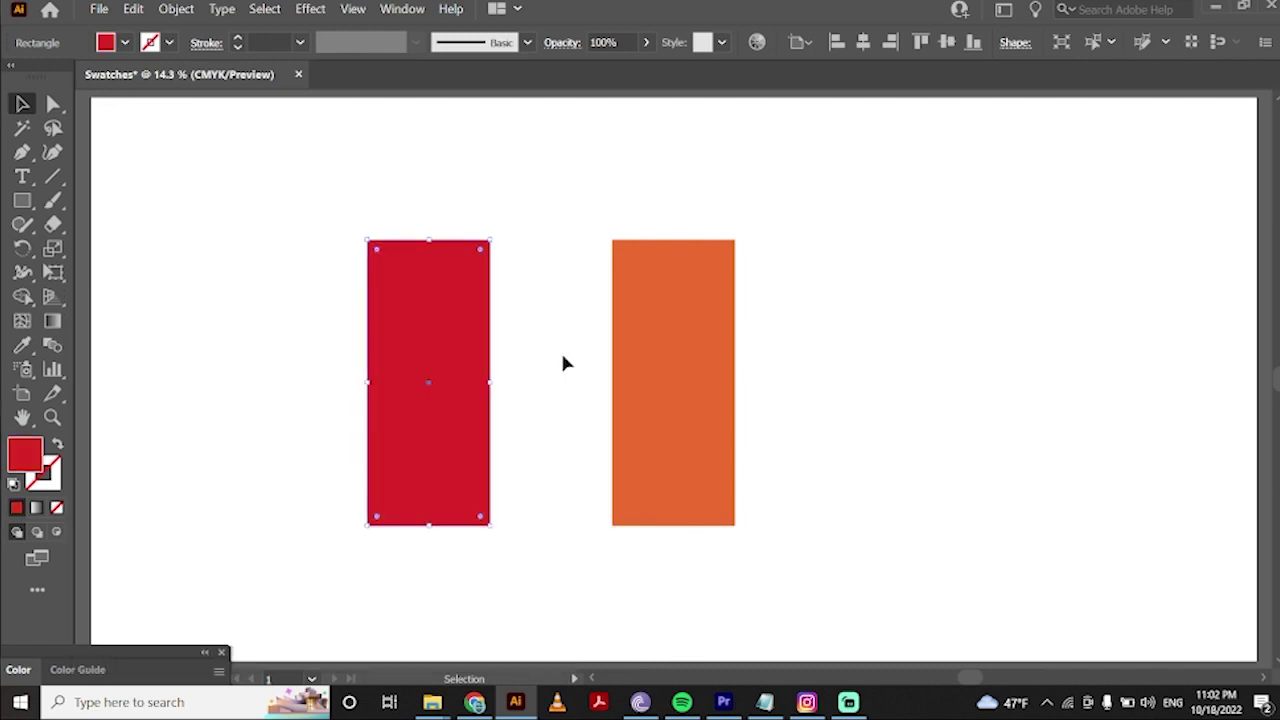
# Step: Set Blend Options spacing to Specified Steps with 1 step
pyautogui.doubleClick(53, 344)
pyautogui.click(205, 523)
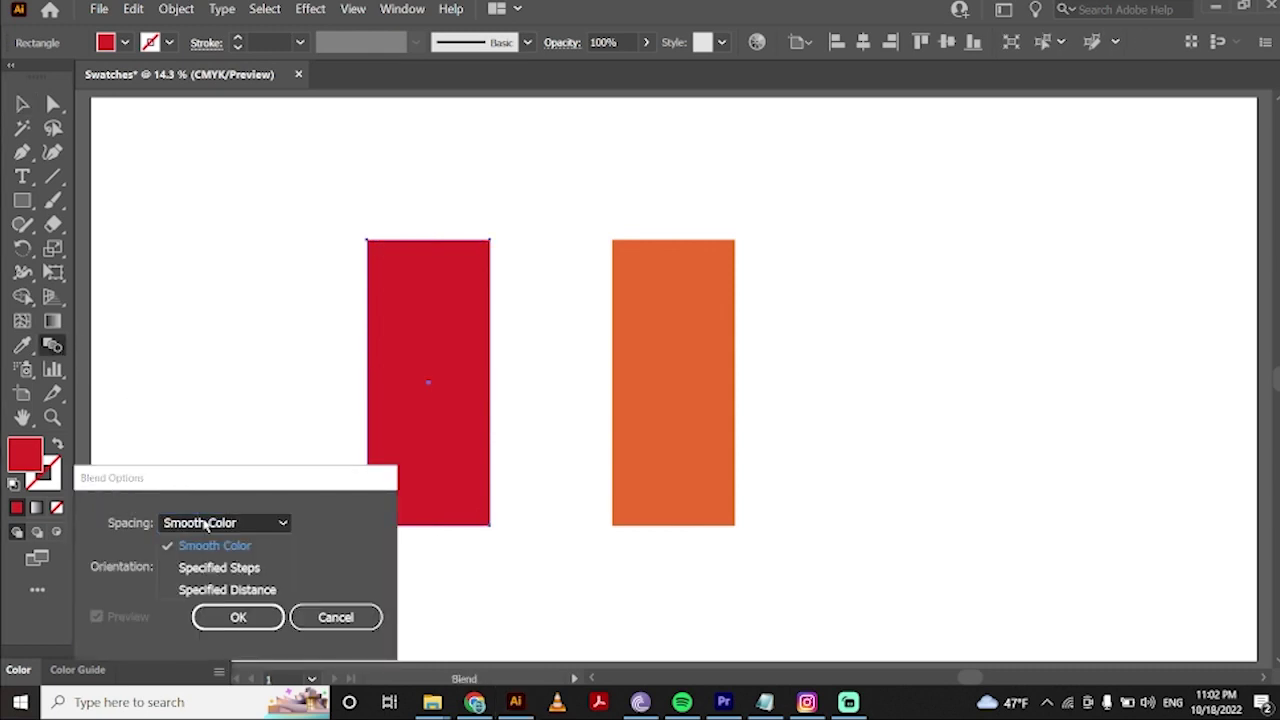
pyautogui.click(207, 568)
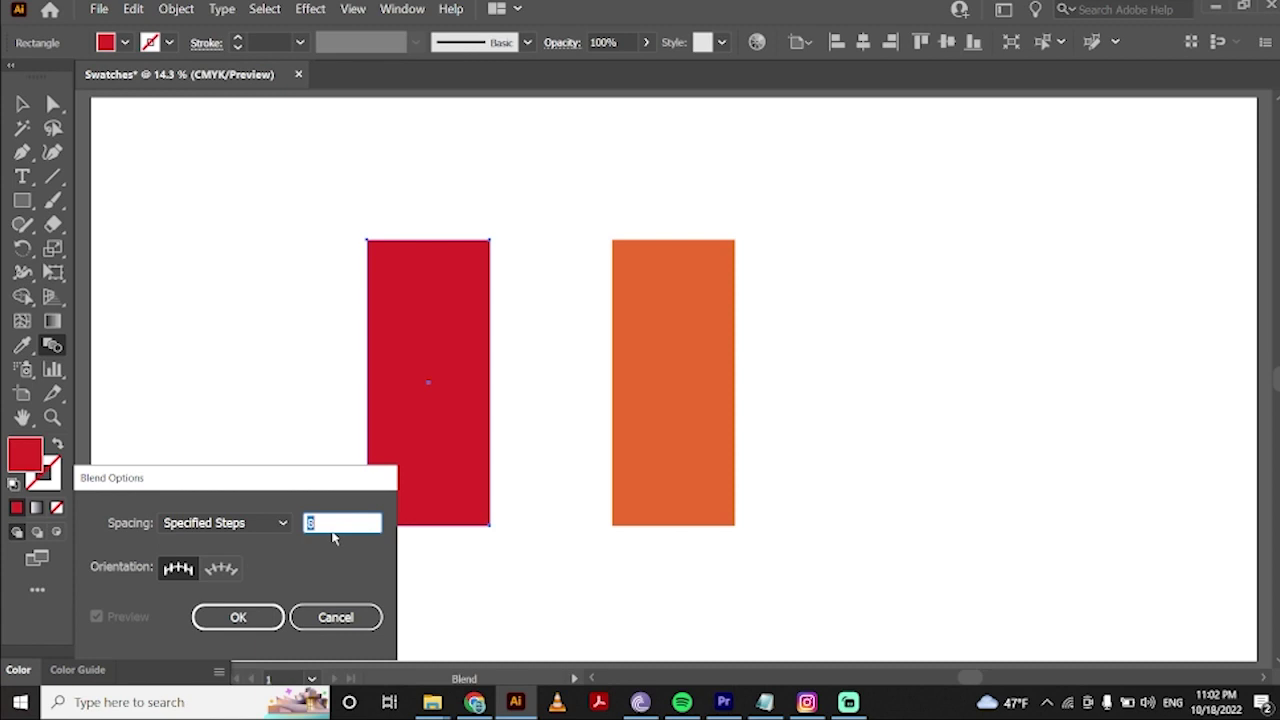
pyautogui.write('1')
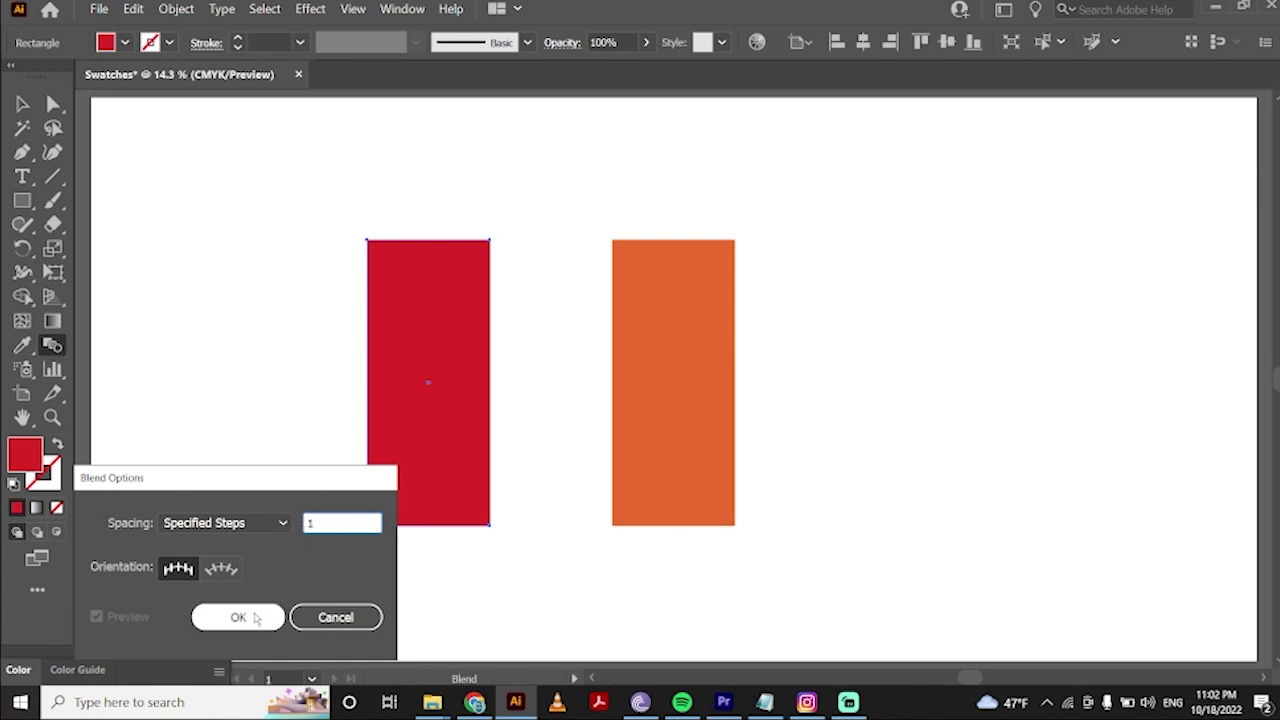
pyautogui.click(254, 619)
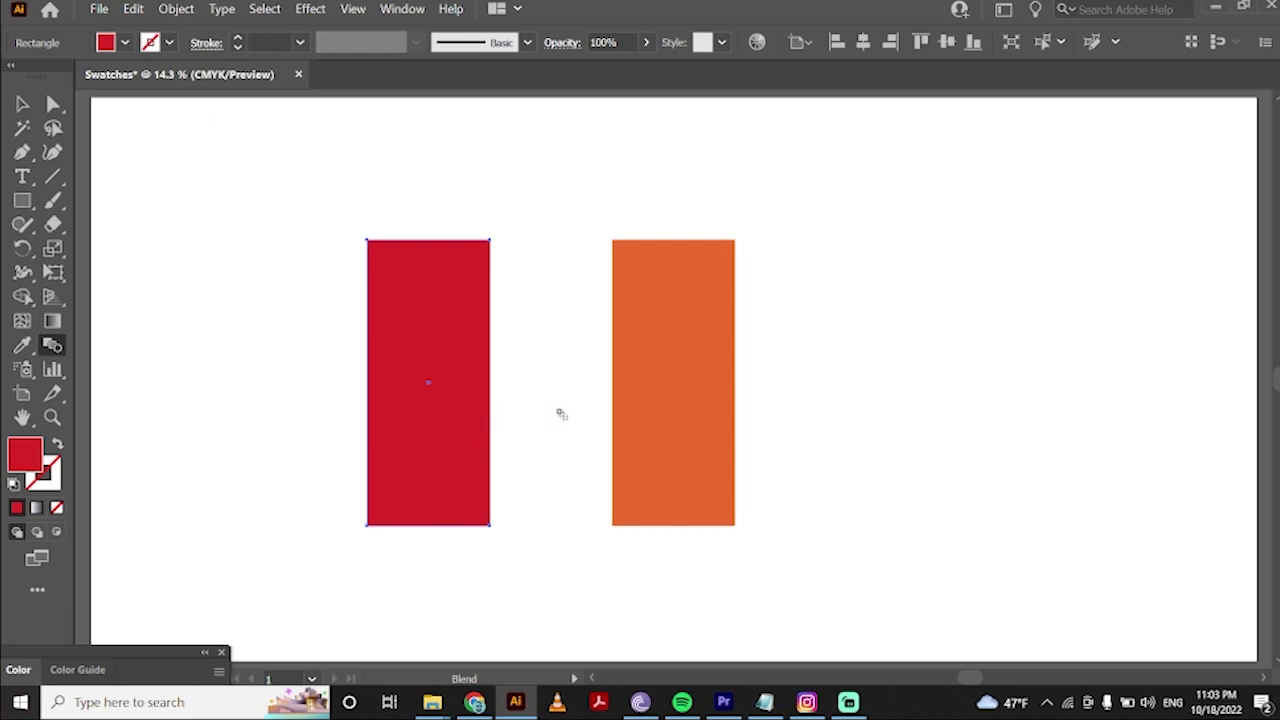
# Step: Blend the red rectangle into the orange one, adding one intermediate red-orange band
pyautogui.click(639, 453)
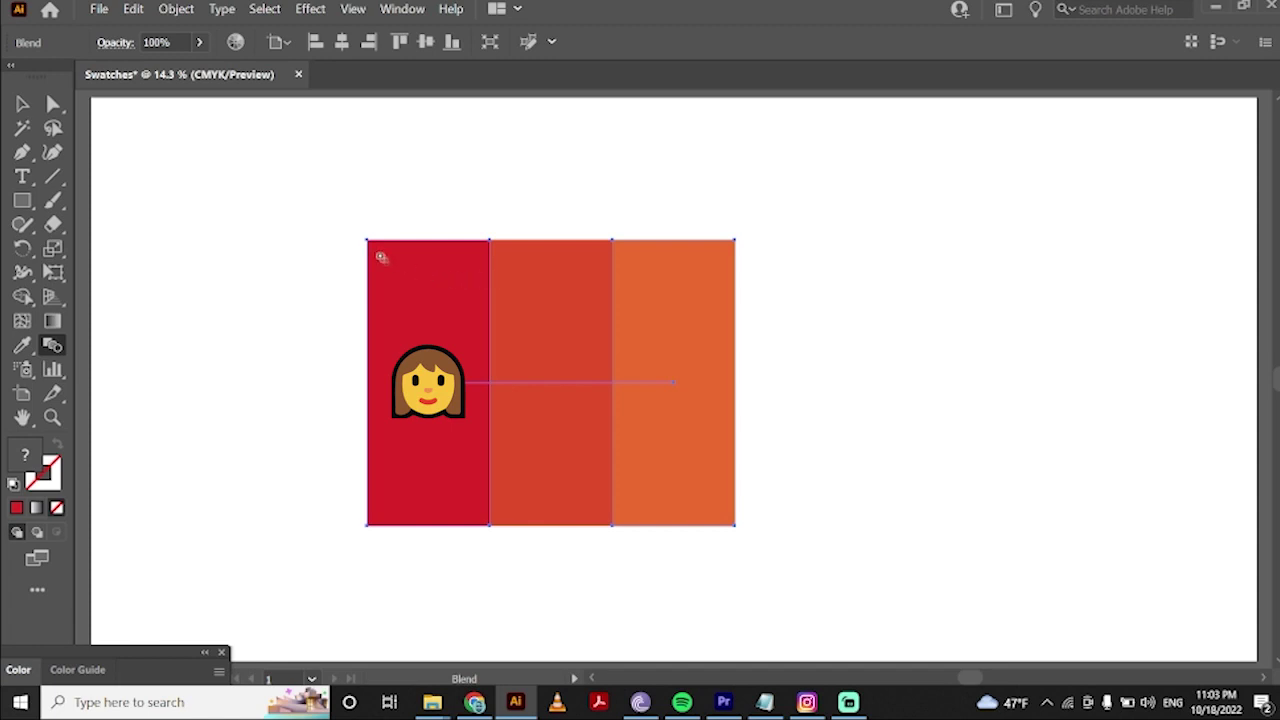
pyautogui.click(48, 103)
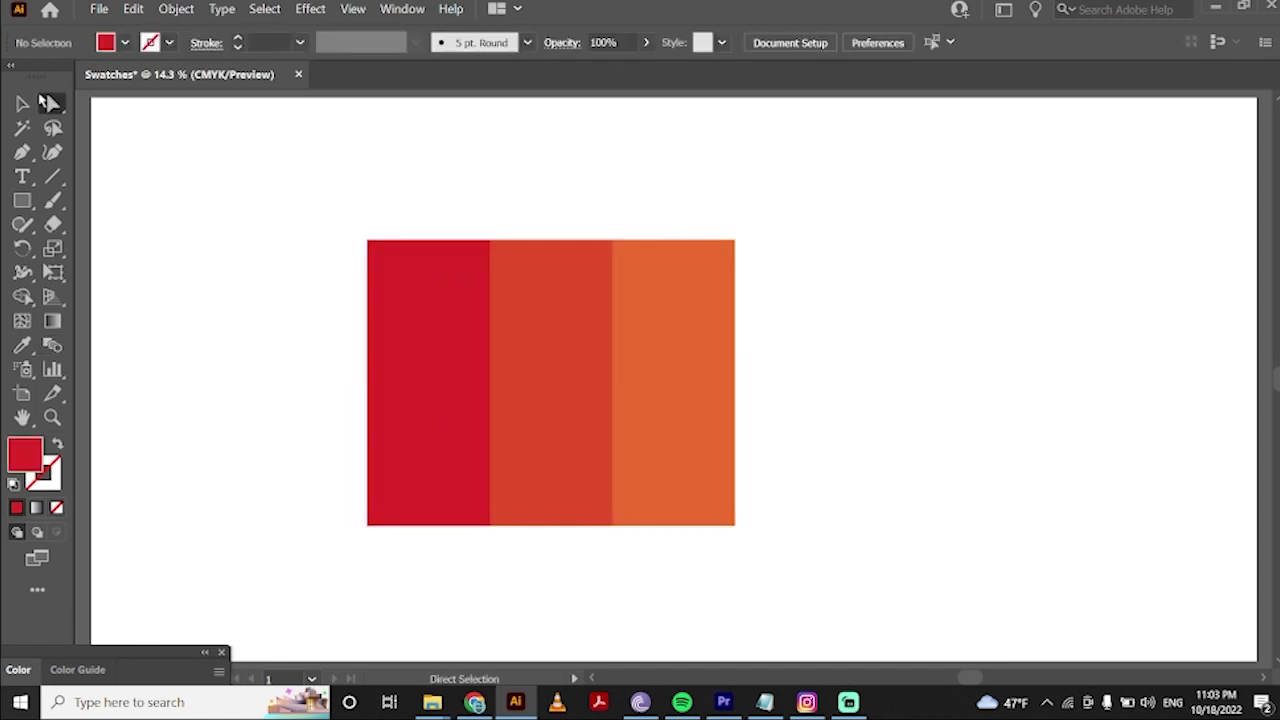
# Step: Recolour the blend's left rectangle to crimson A02848 so the middle band follows
pyautogui.click(390, 267)
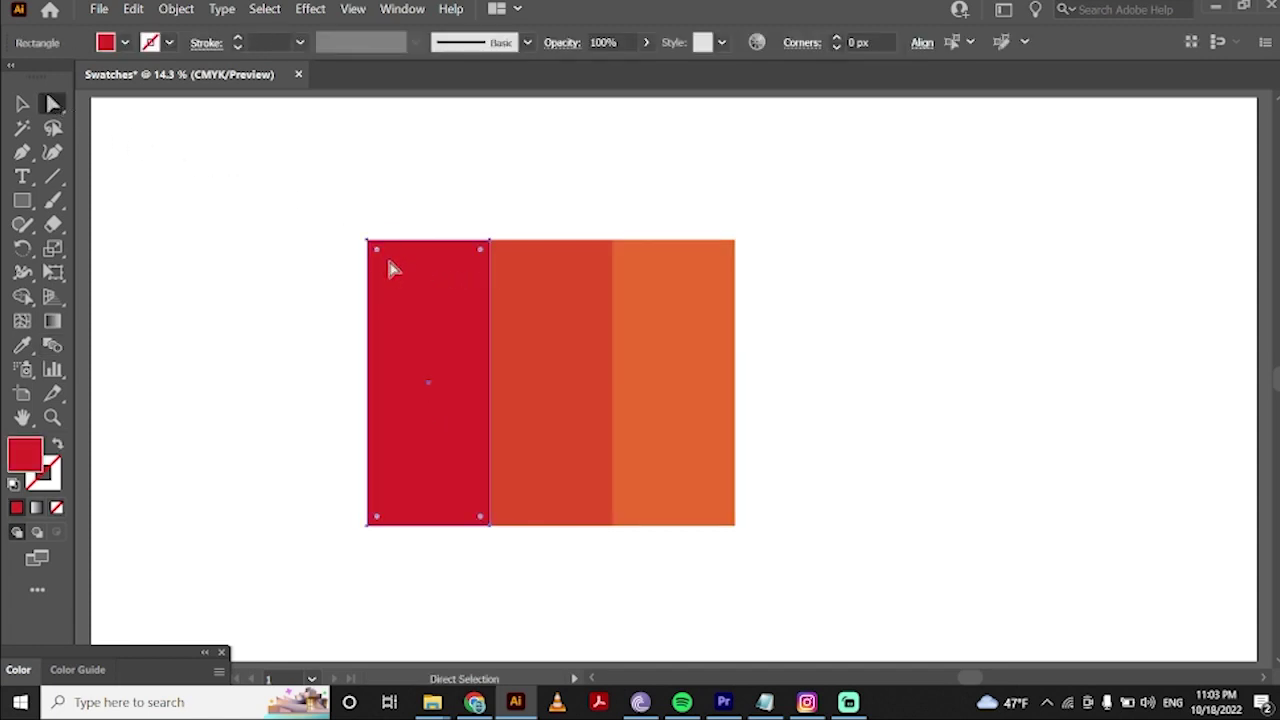
pyautogui.doubleClick(25, 458)
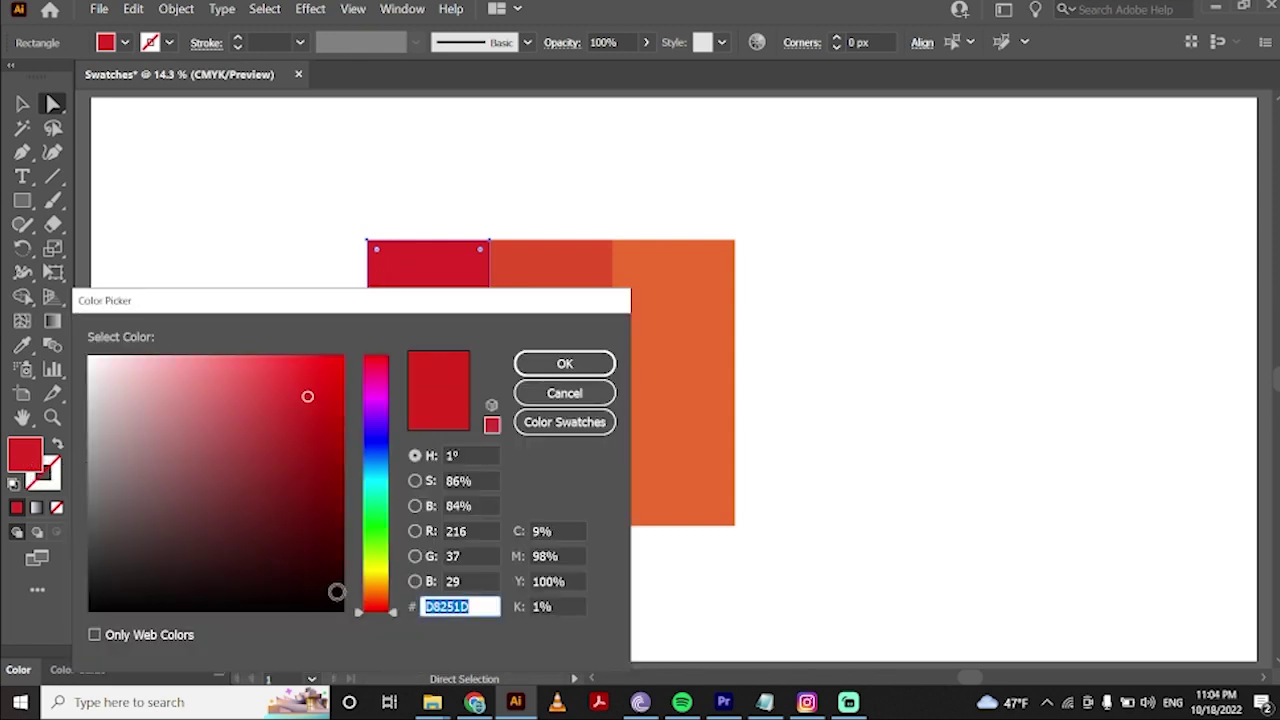
pyautogui.moveTo(375, 612); pyautogui.dragTo(378, 372)
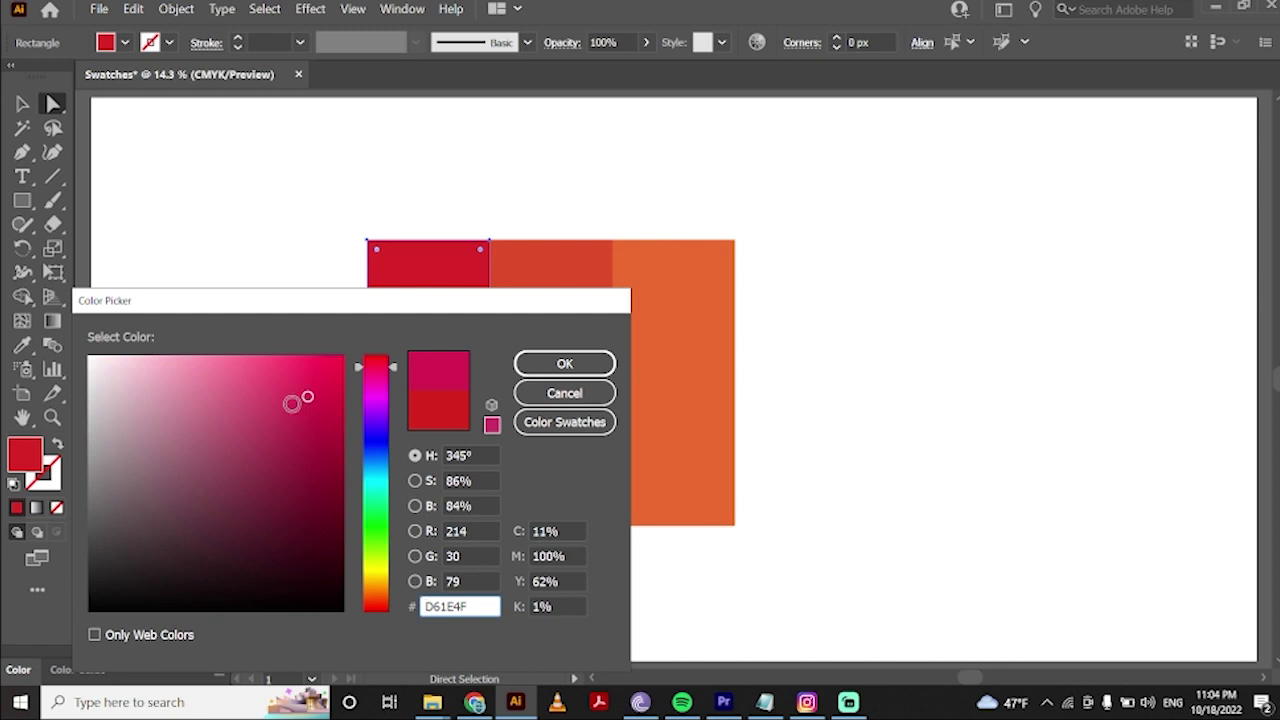
pyautogui.moveTo(268, 426); pyautogui.dragTo(279, 451)
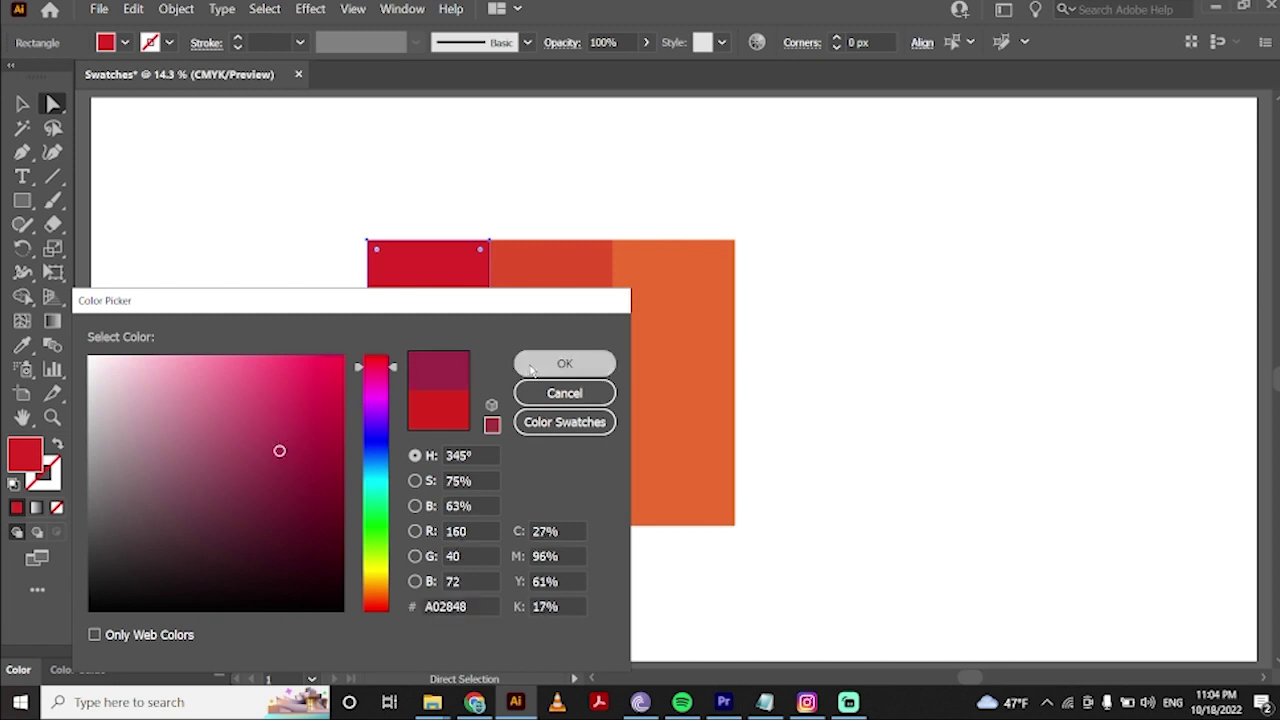
pyautogui.click(564, 363)
pyautogui.press('v')
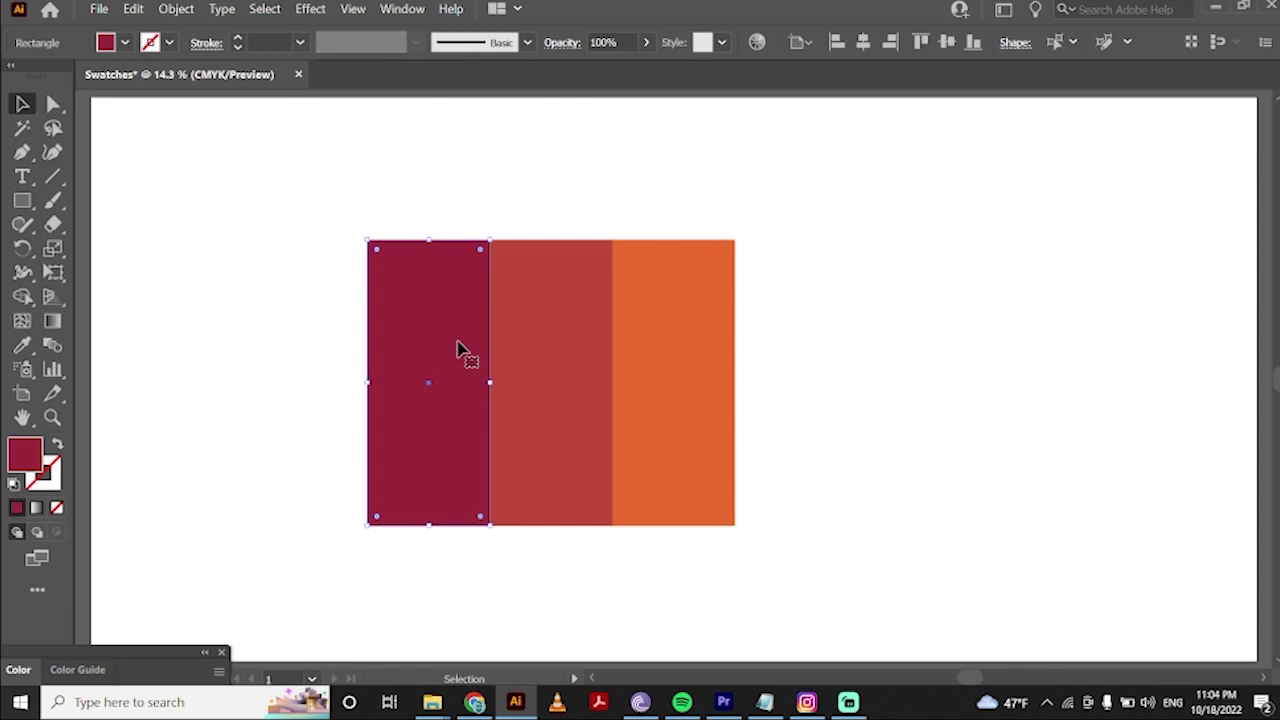
pyautogui.moveTo(460, 350); pyautogui.dragTo(531, 352)
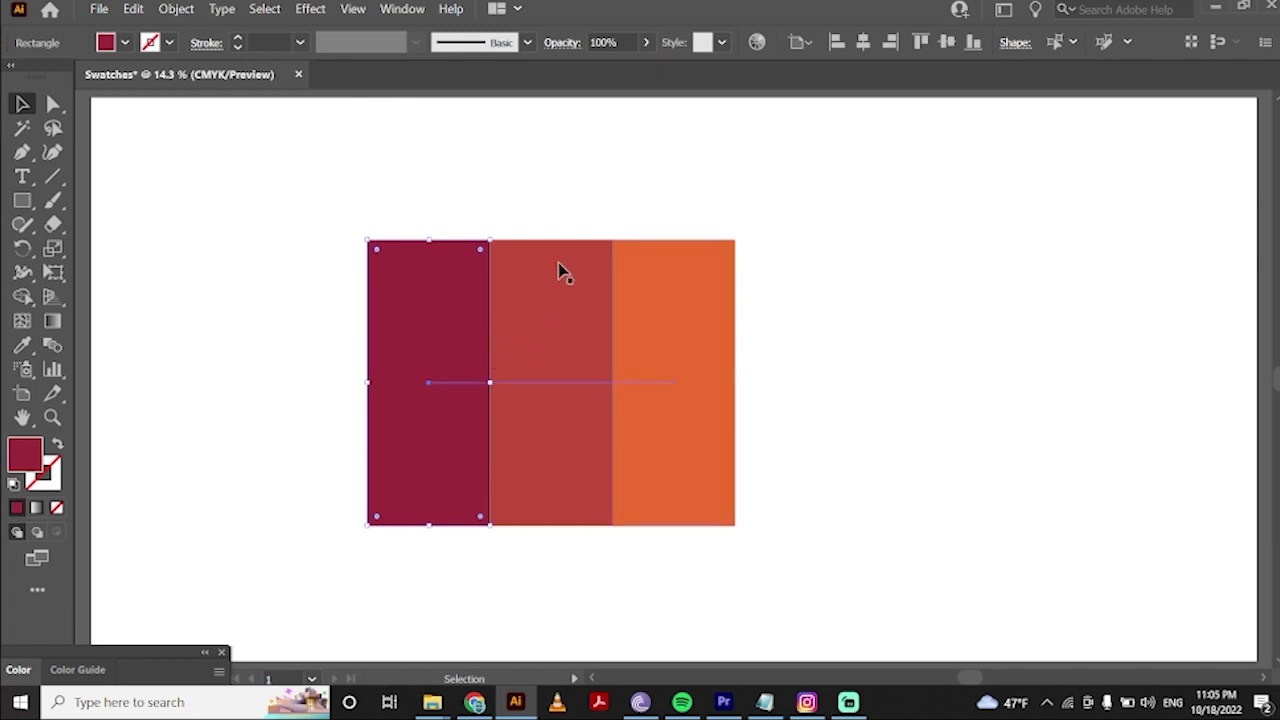
# Step: Place a copy of the orange rectangle to the right of the blend
pyautogui.click(569, 224)
pyautogui.click(580, 240)
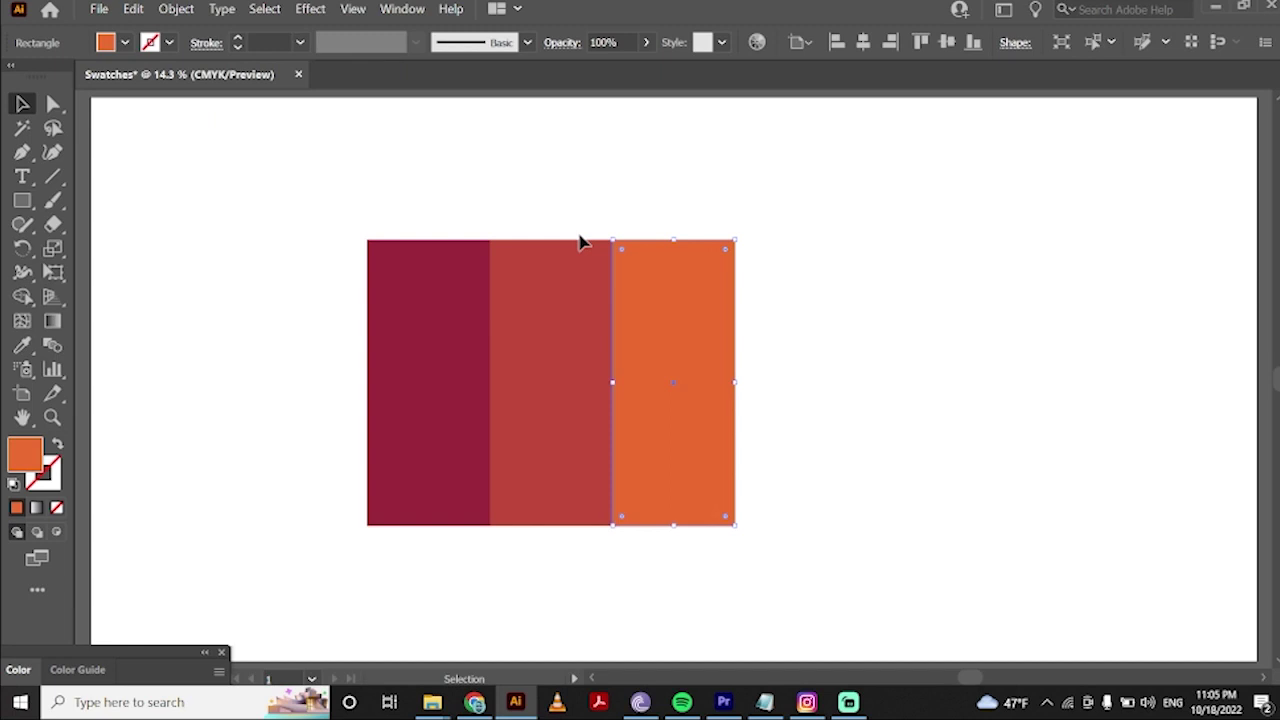
pyautogui.moveTo(657, 311); pyautogui.dragTo(949, 335)
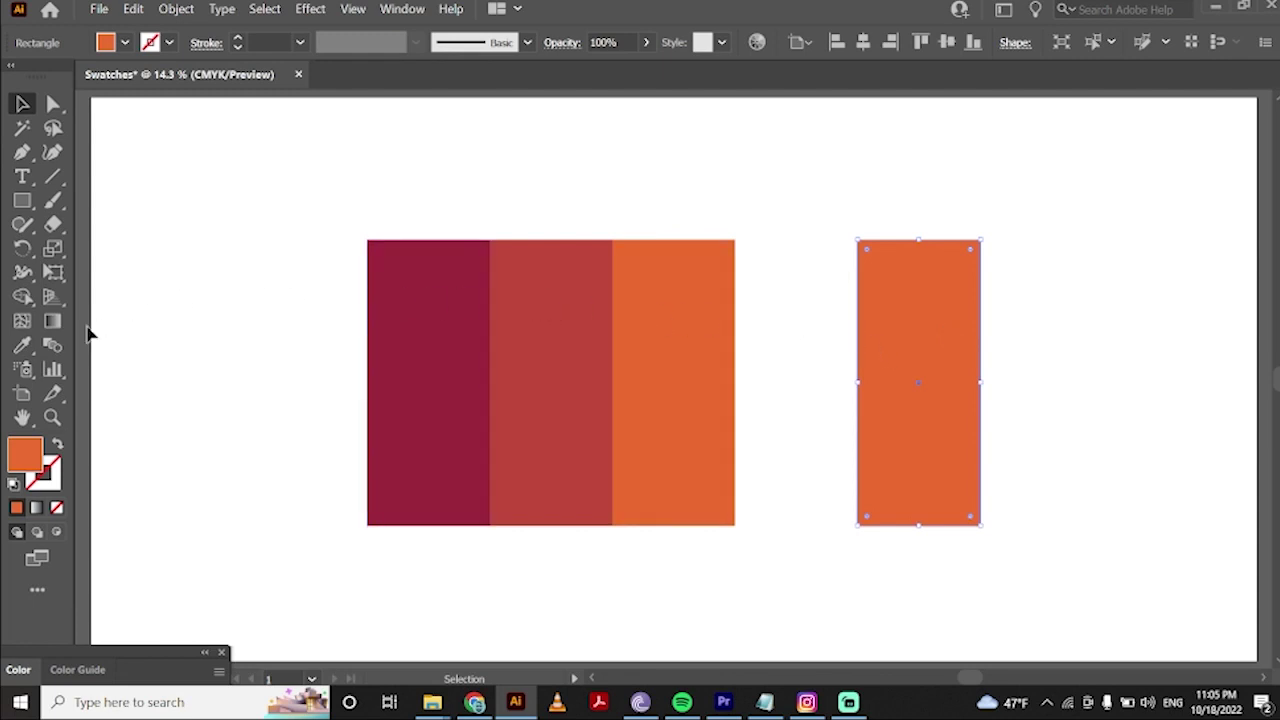
# Step: Fill the new right-hand rectangle with pale yellow EFD462
pyautogui.doubleClick(33, 468)
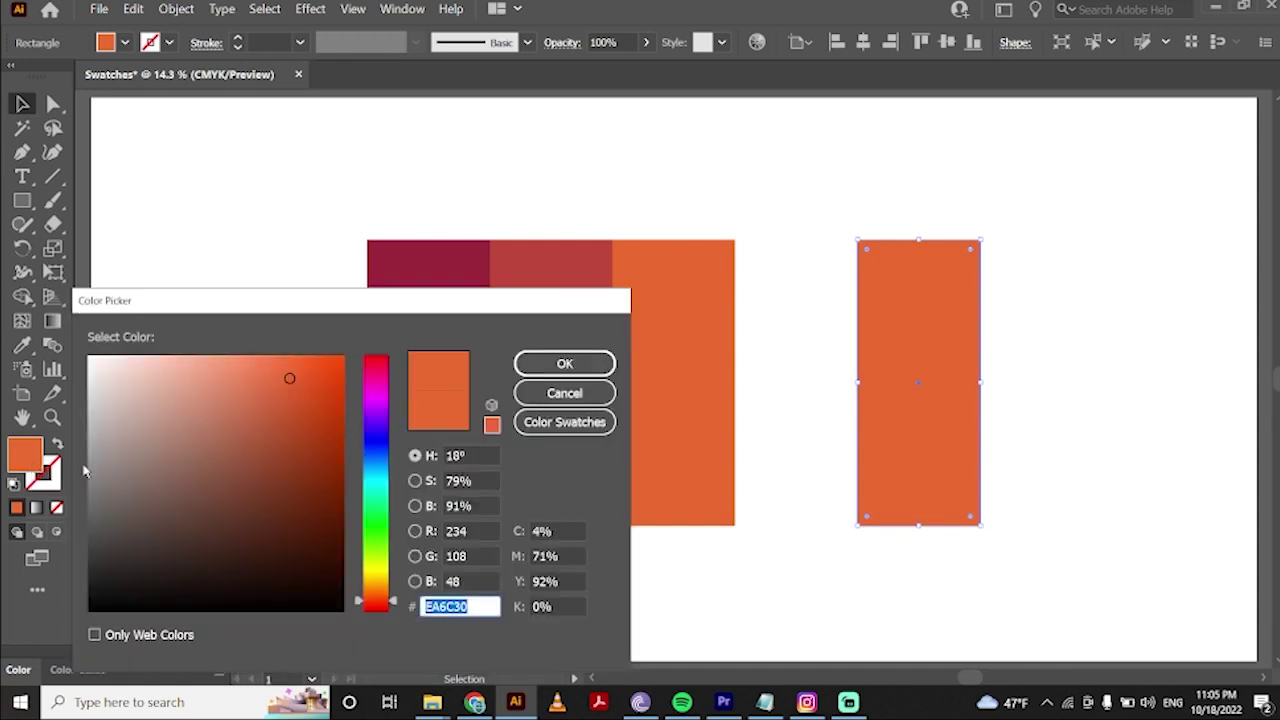
pyautogui.moveTo(372, 599); pyautogui.dragTo(379, 583)
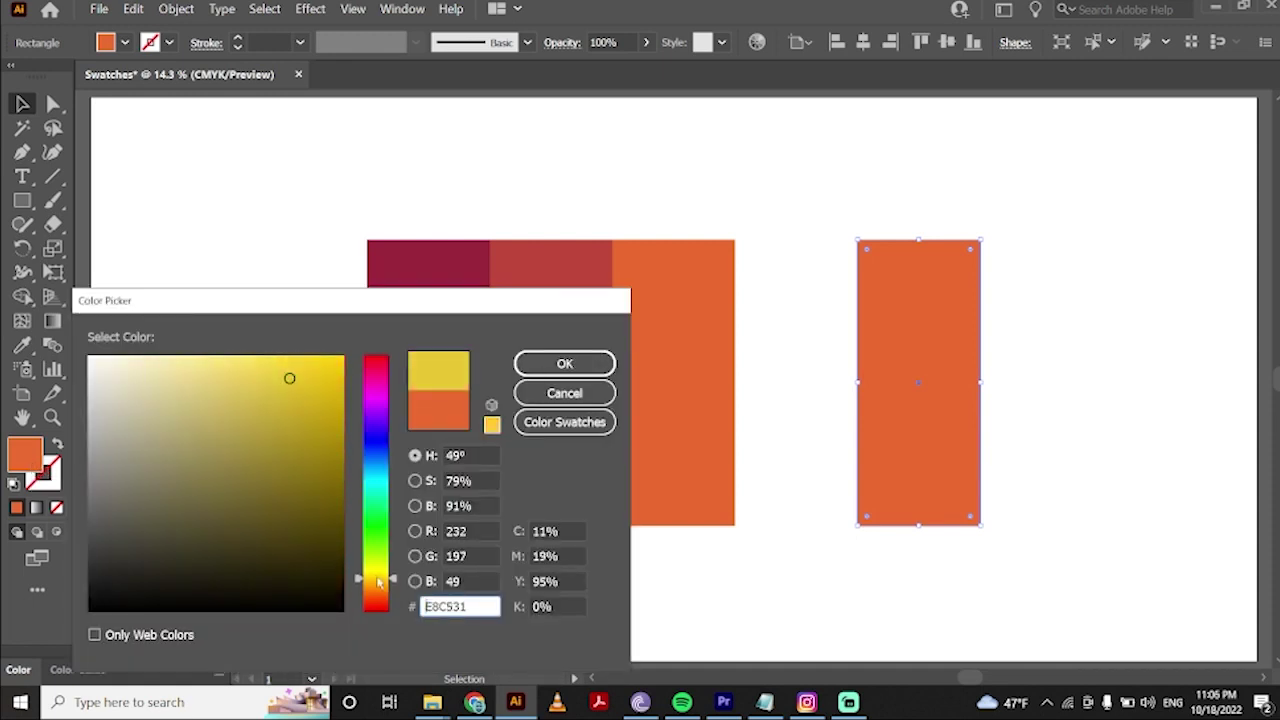
pyautogui.moveTo(256, 377); pyautogui.dragTo(238, 371)
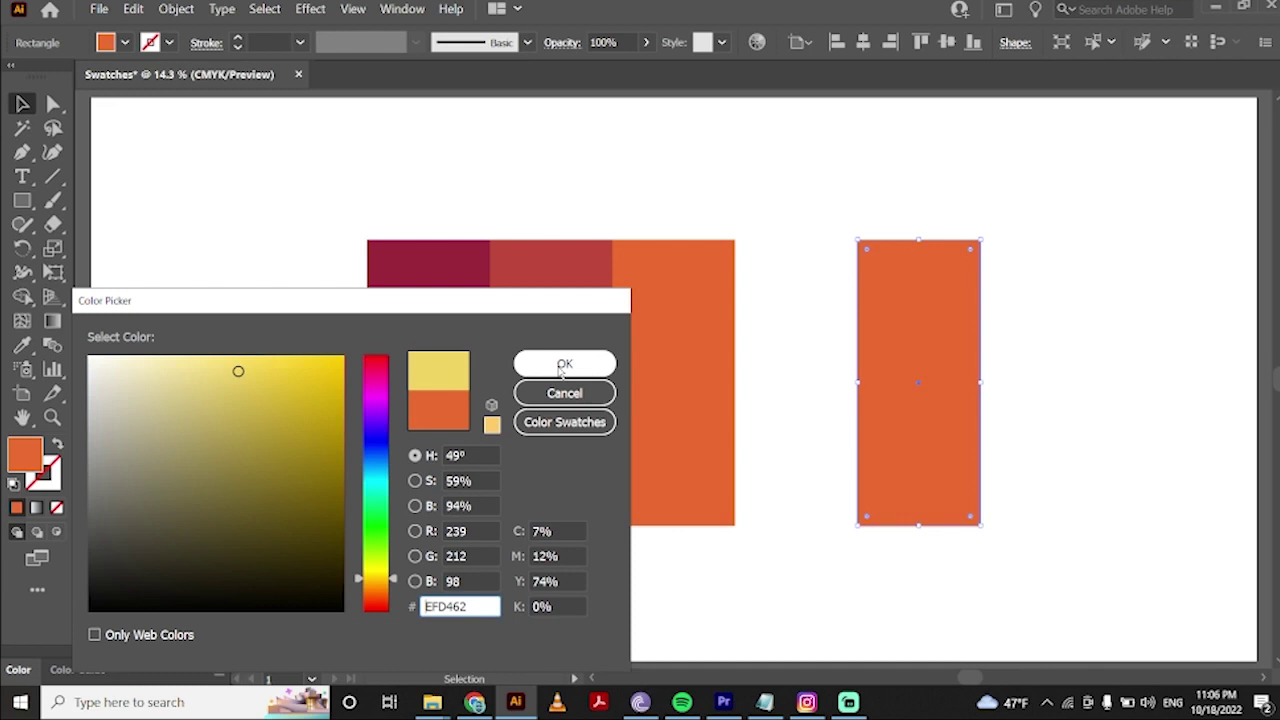
pyautogui.click(563, 368)
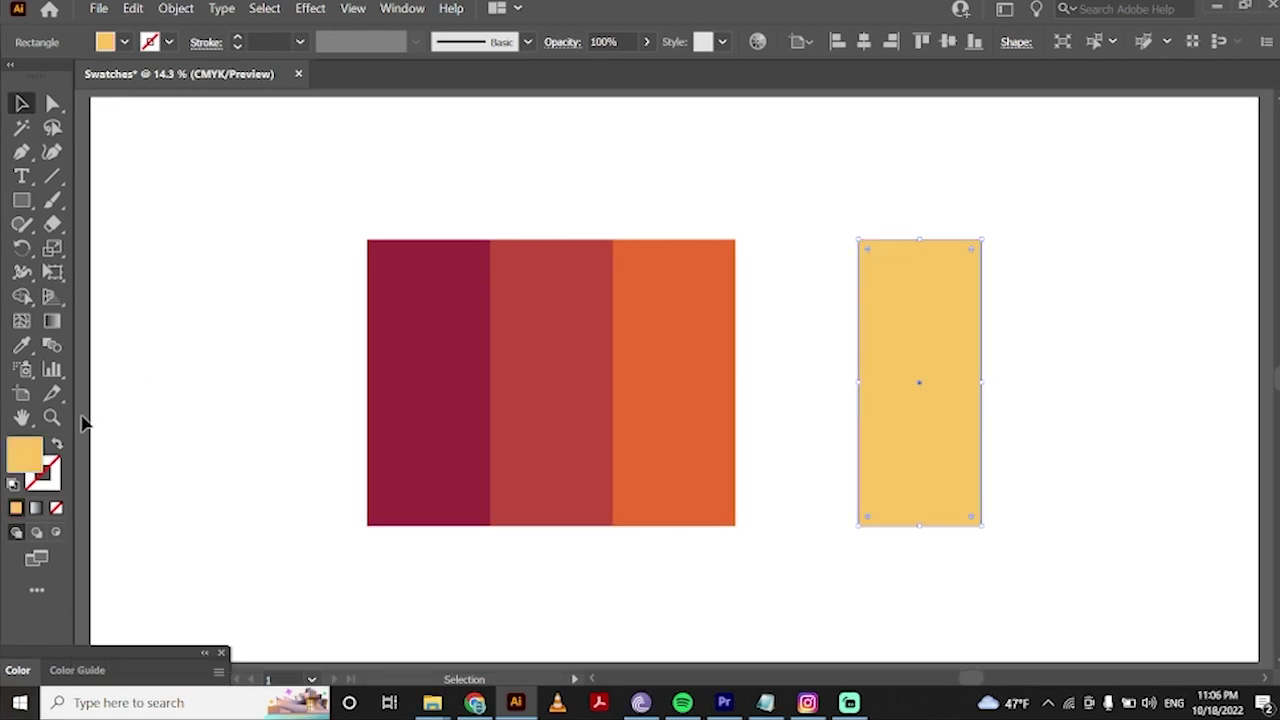
# Step: Blend the orange stripe into the yellow rectangle, giving five bands from crimson to yellow
pyautogui.click(53, 348)
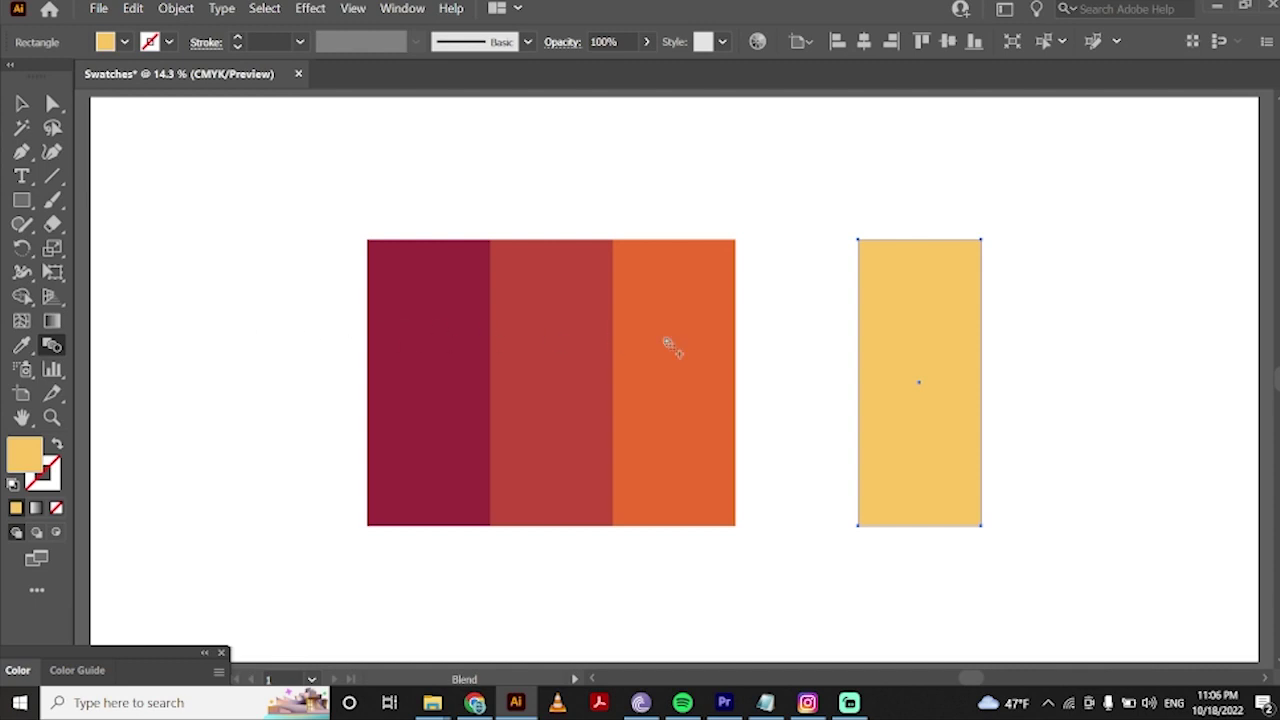
pyautogui.click(720, 357)
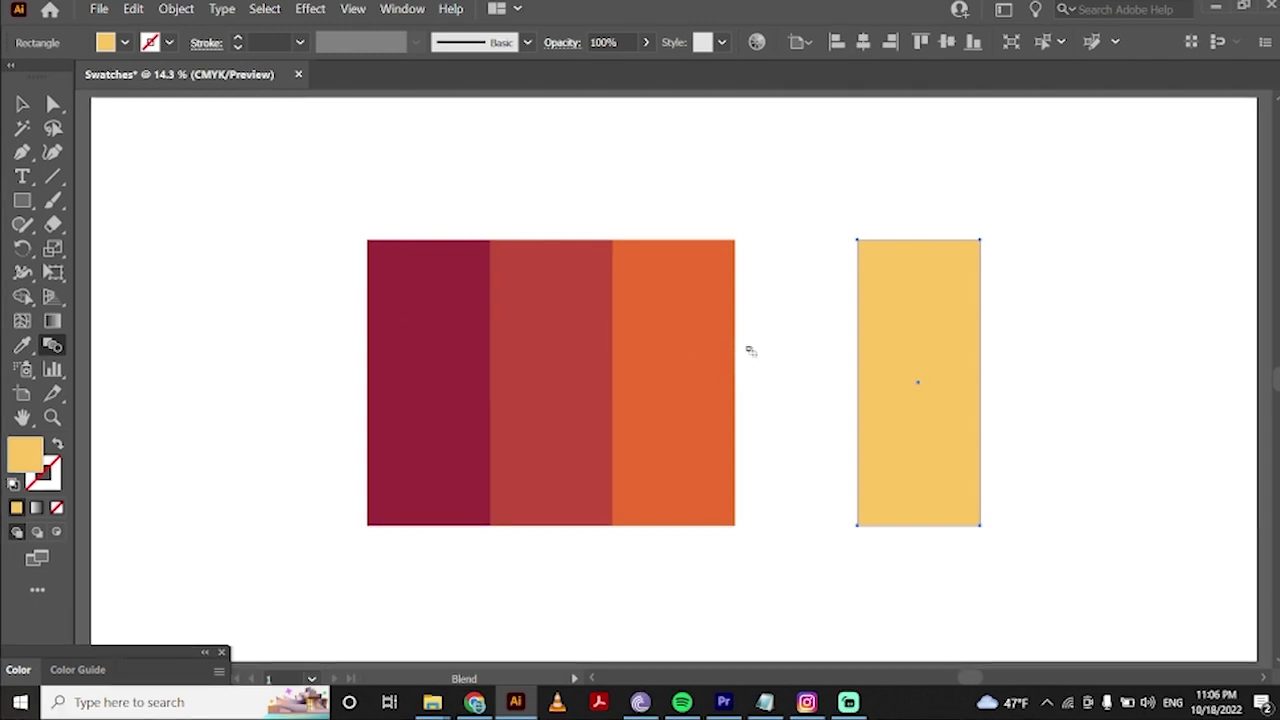
pyautogui.click(883, 343)
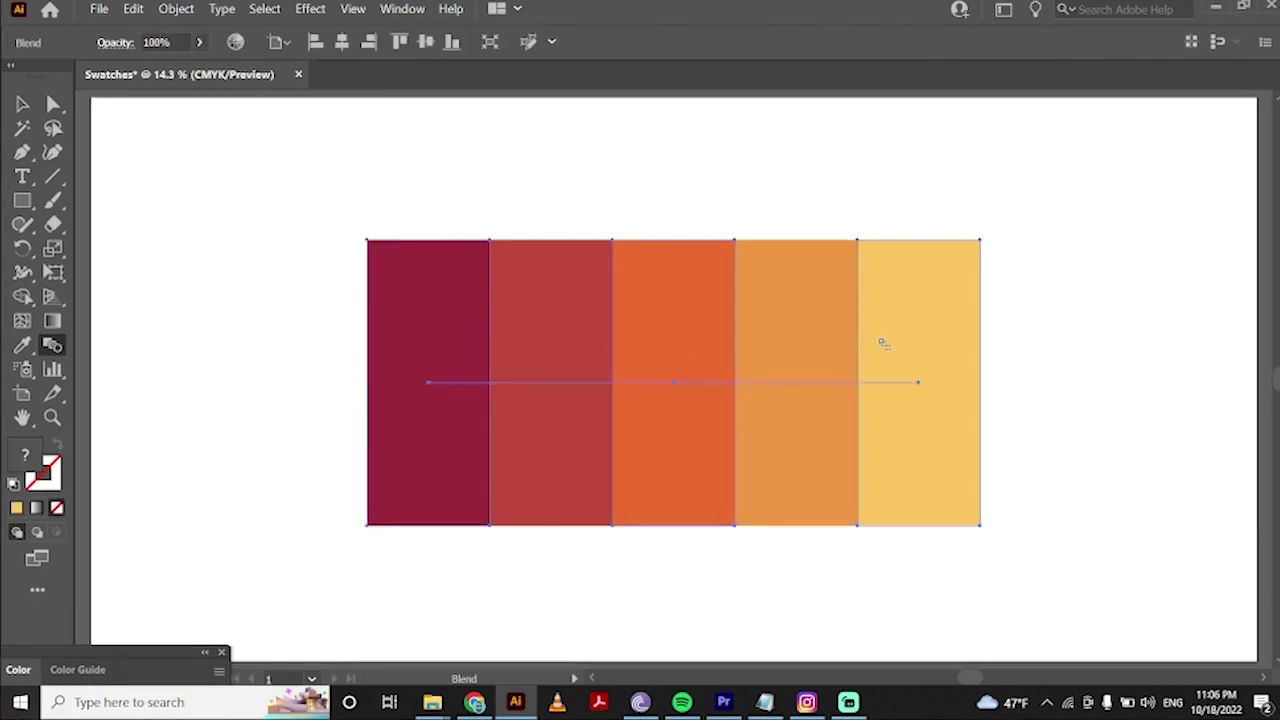
pyautogui.press('v')
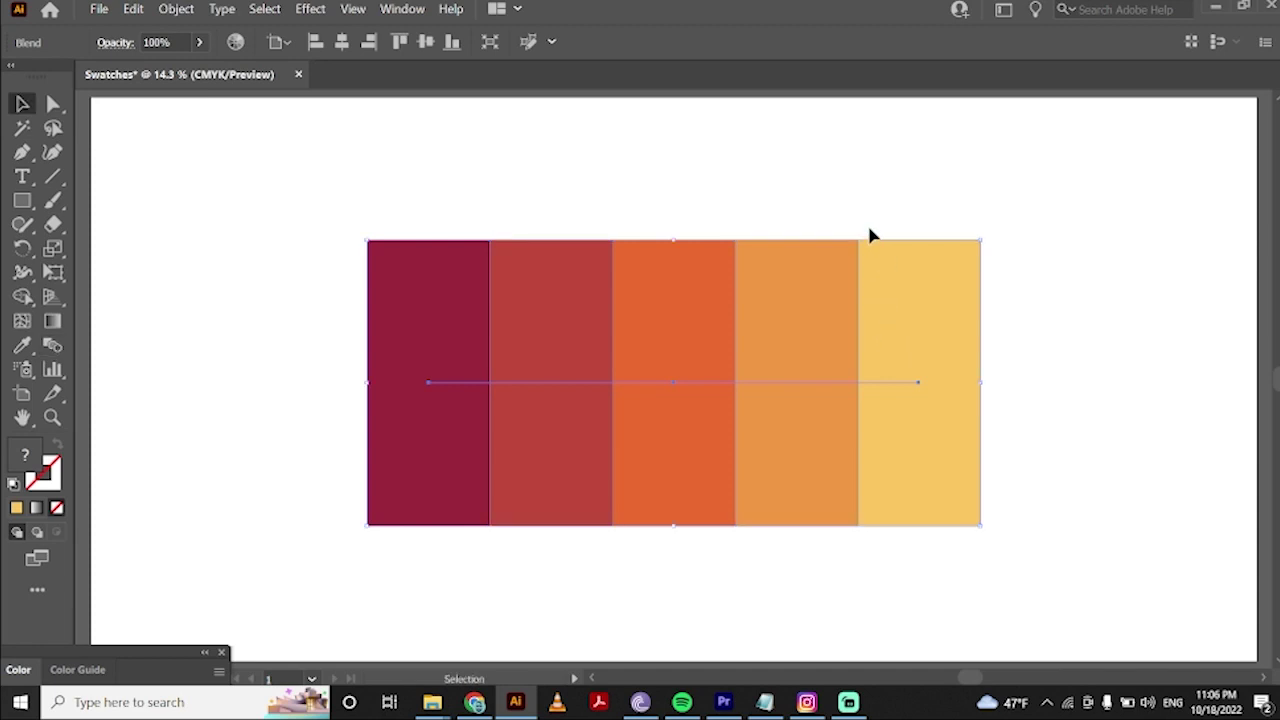
pyautogui.click(870, 233)
pyautogui.press('a')
pyautogui.click(694, 281)
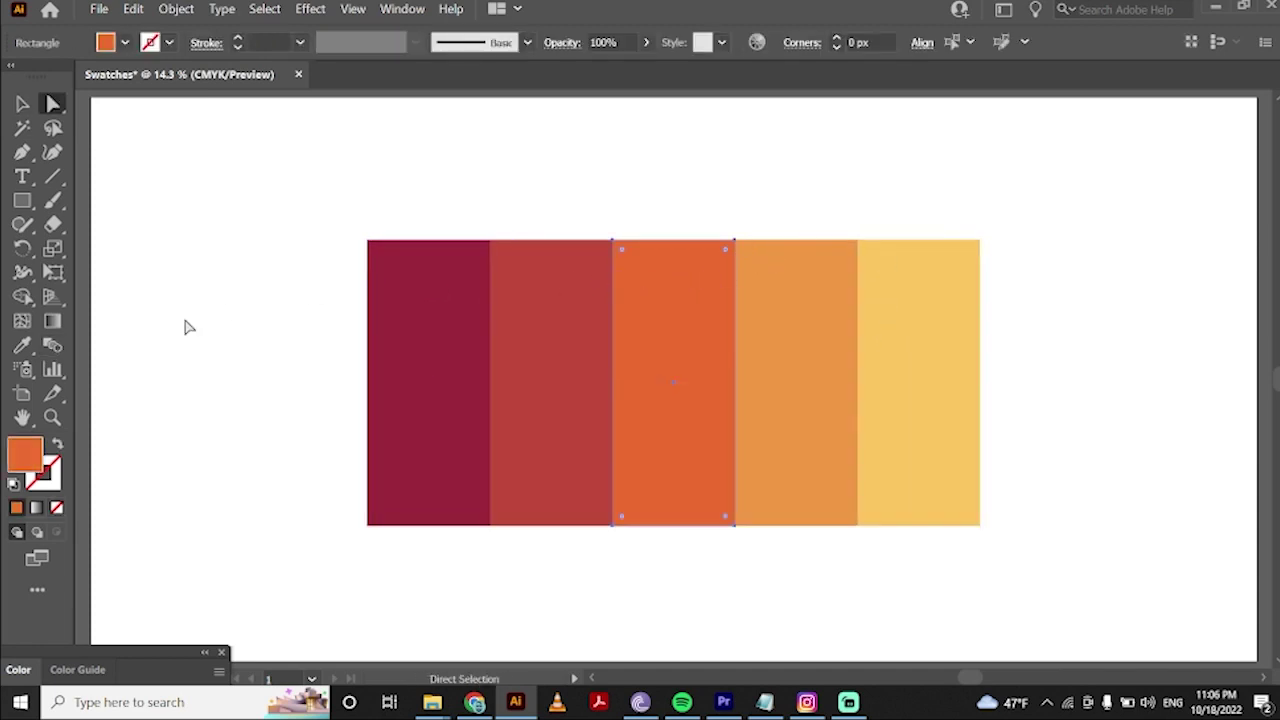
pyautogui.doubleClick(34, 458)
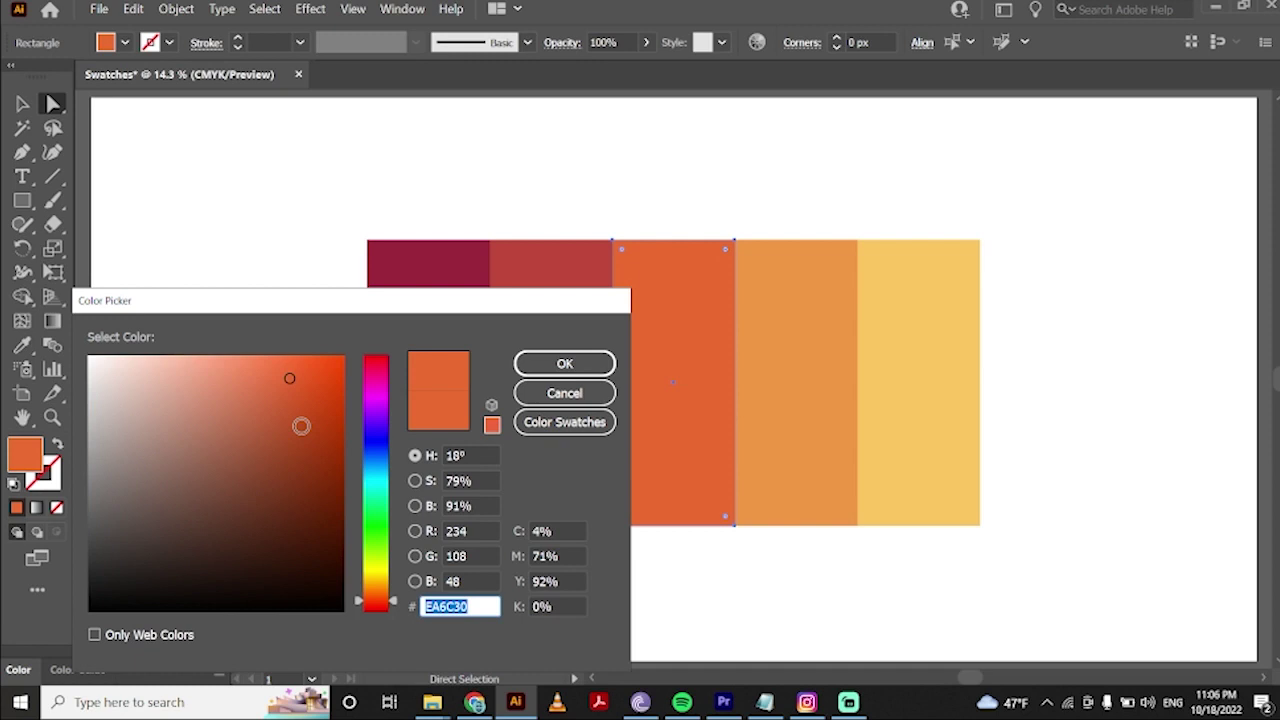
pyautogui.click(223, 487)
pyautogui.click(377, 464)
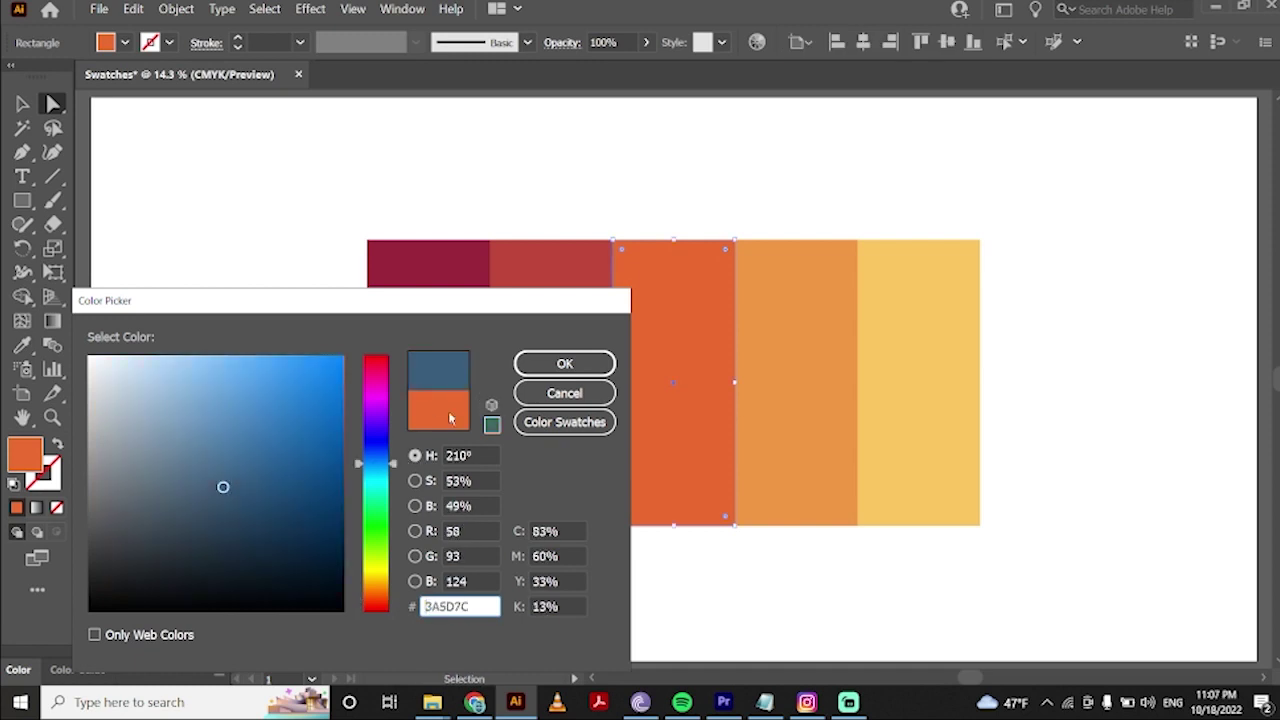
pyautogui.click(540, 366)
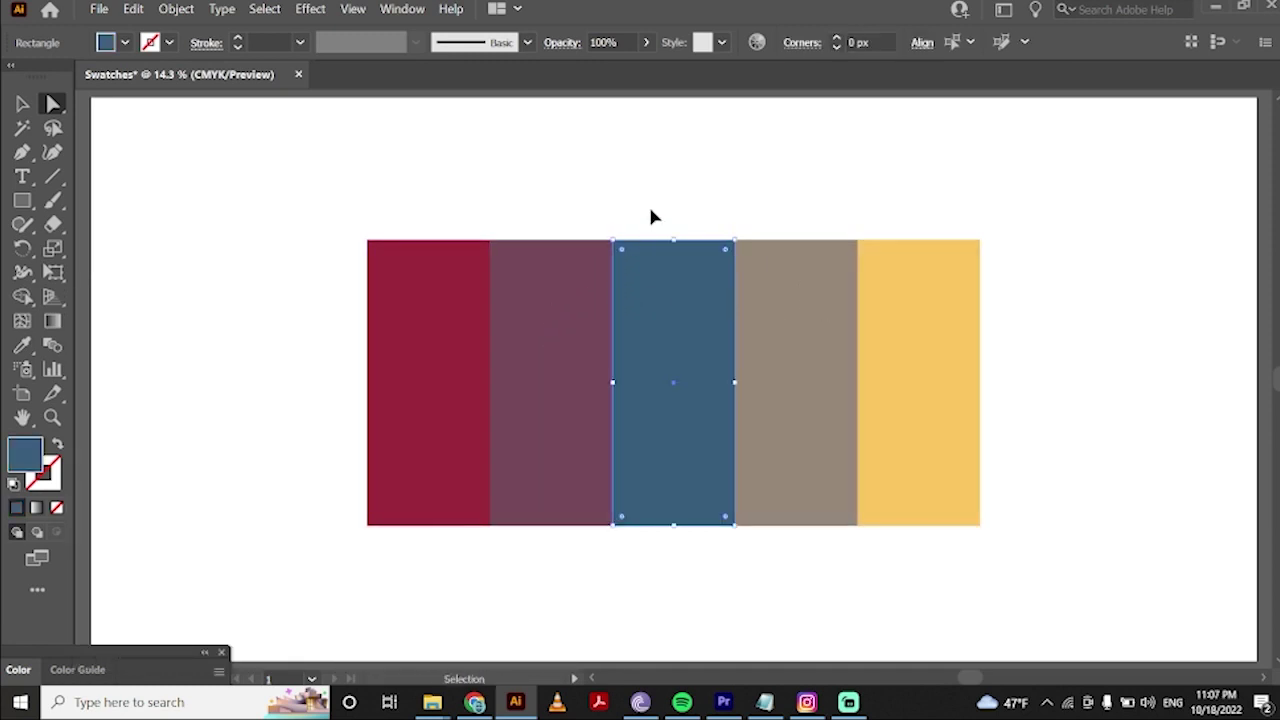
pyautogui.hotkey('ctrl', 'z')
pyautogui.click(885, 285)
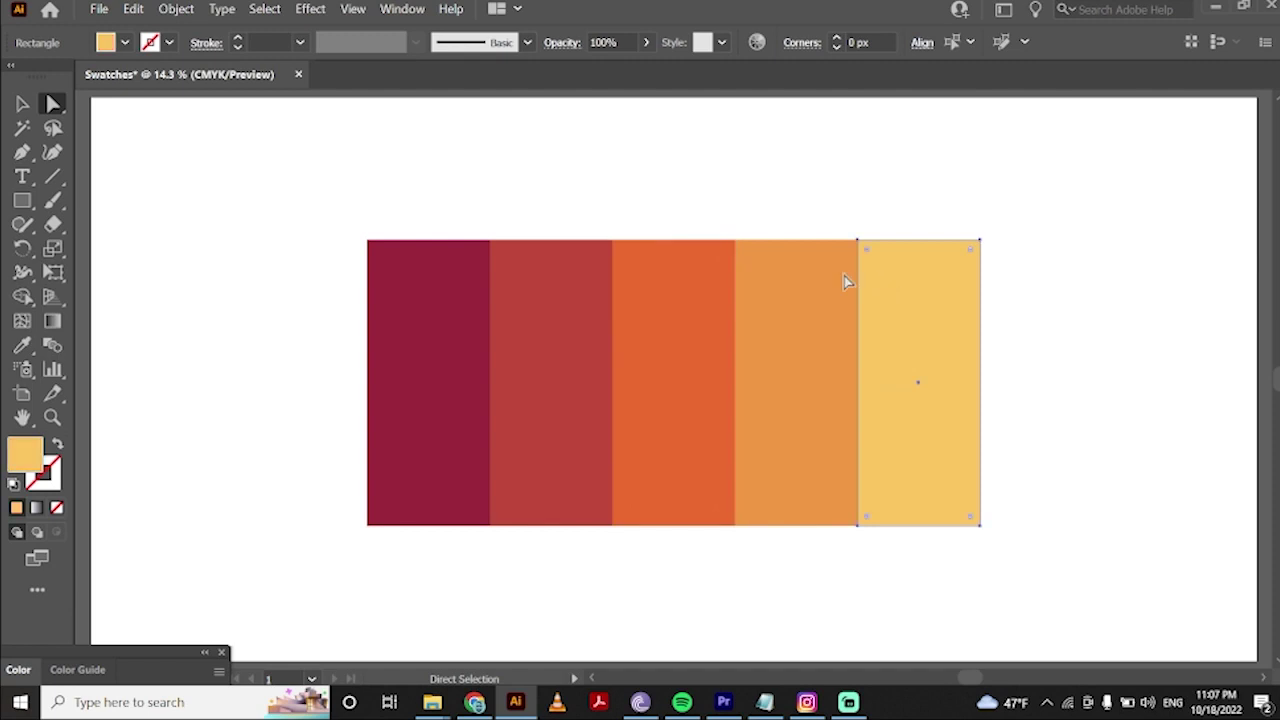
pyautogui.doubleClick(38, 460)
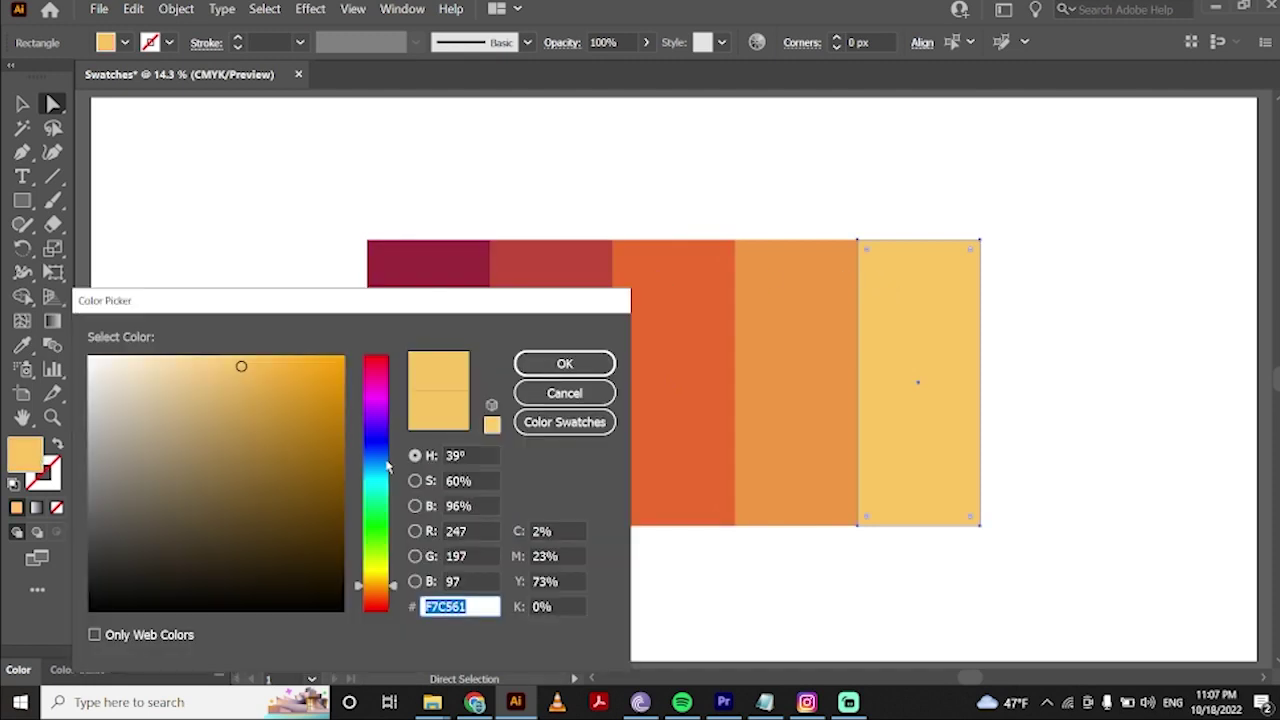
pyautogui.click(371, 483)
pyautogui.click(292, 395)
pyautogui.click(540, 366)
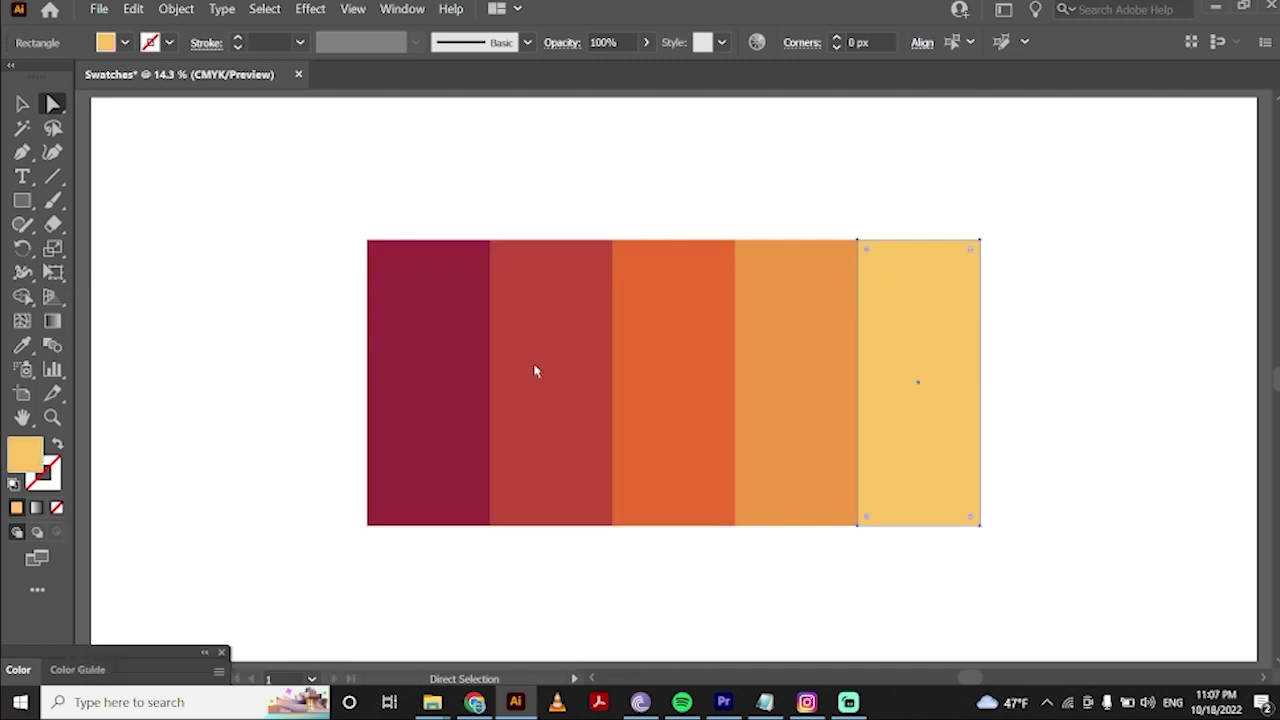
pyautogui.click(651, 210)
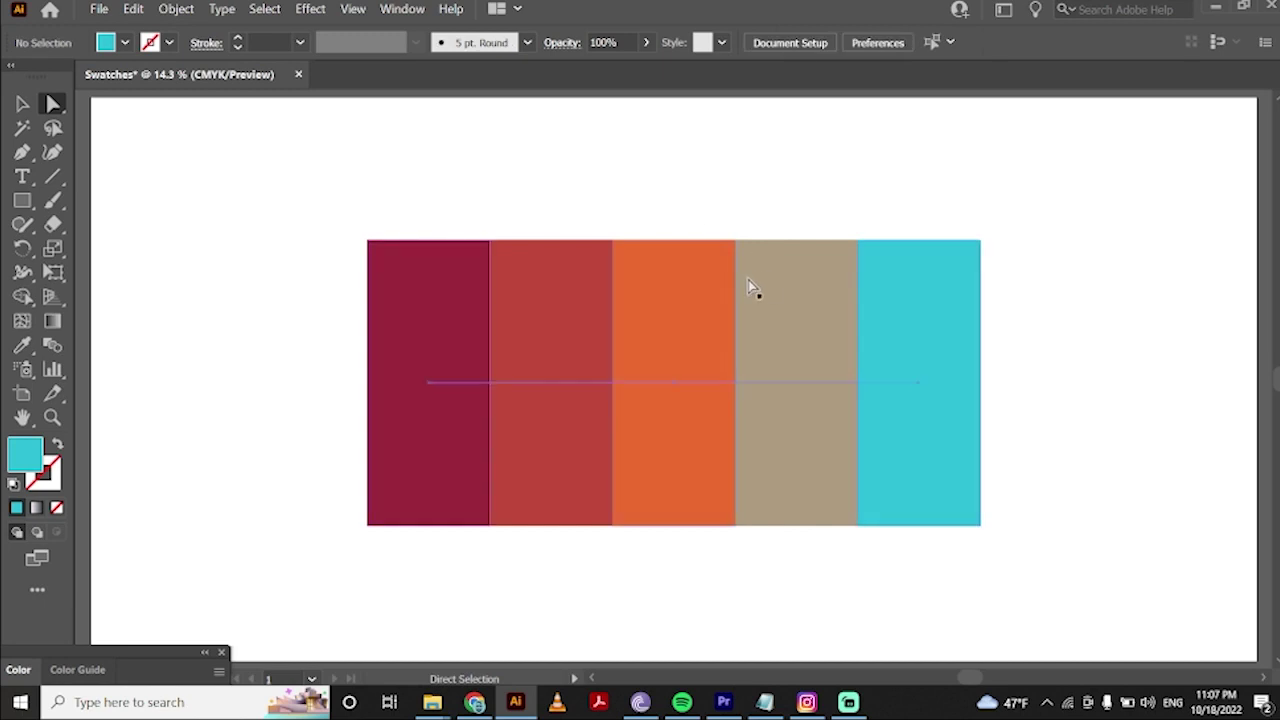
pyautogui.hotkey('ctrl', 'z')
pyautogui.click(733, 215)
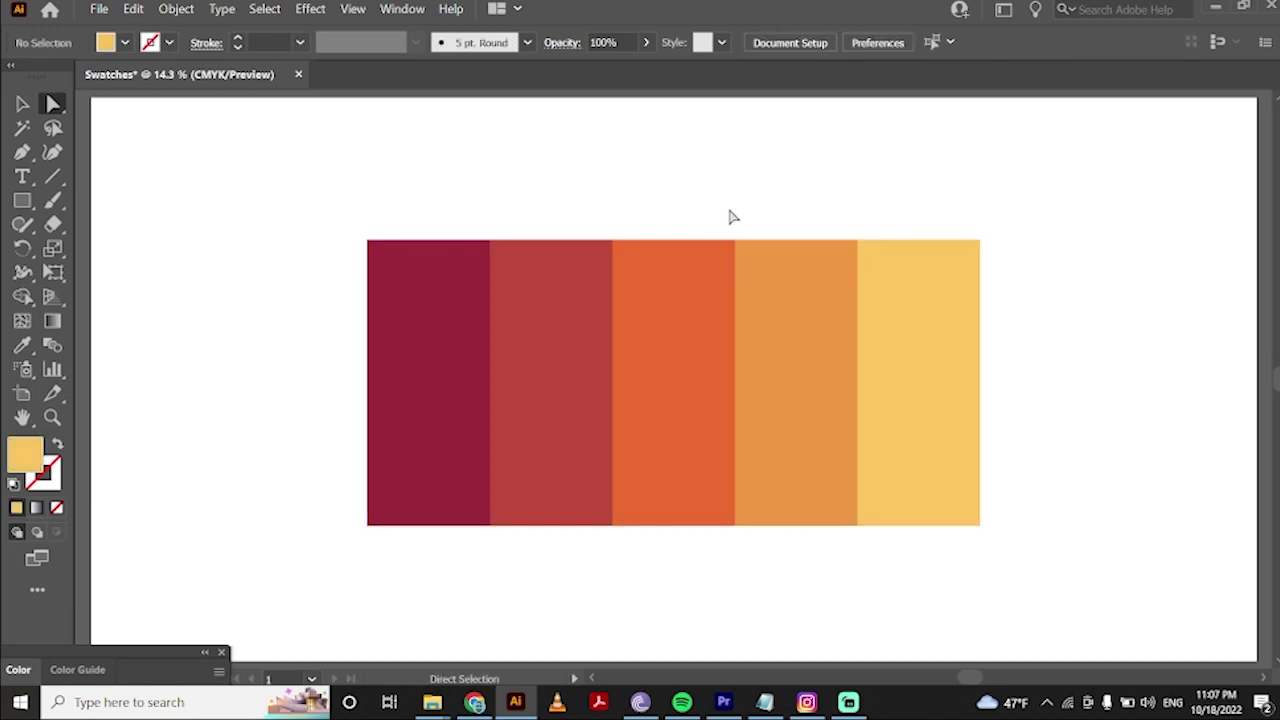
pyautogui.press('v')
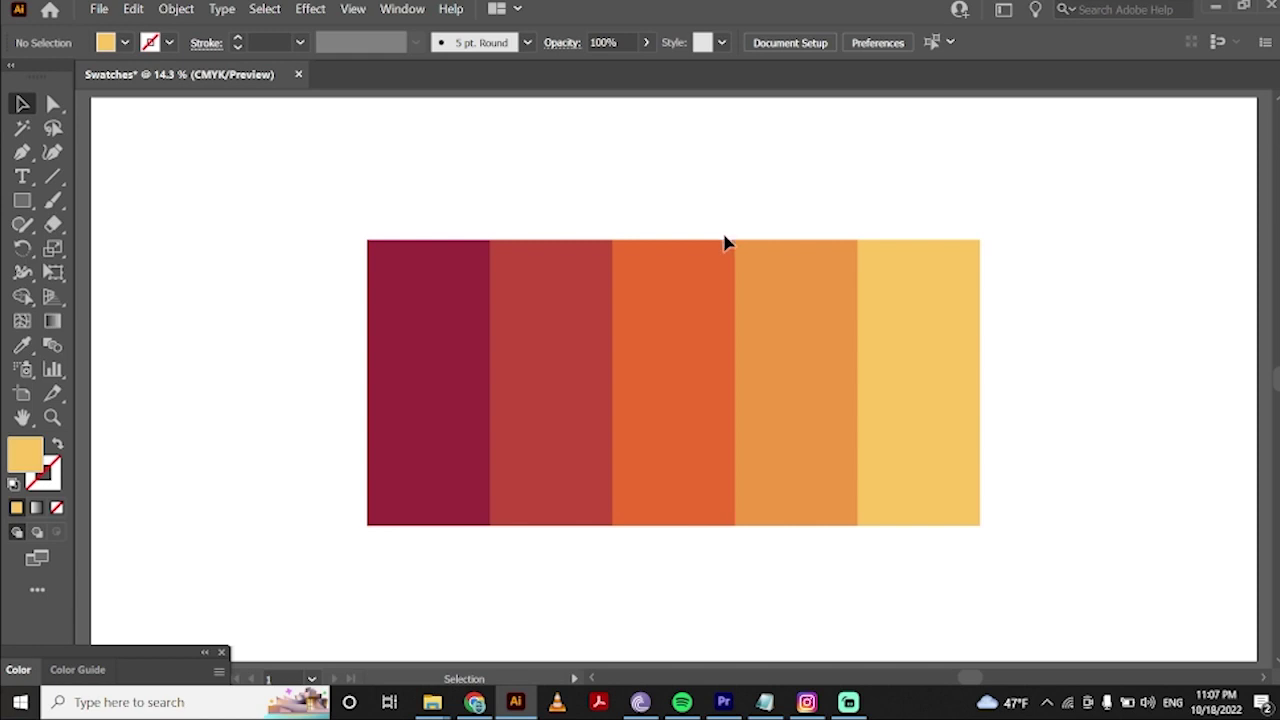
# Step: Apply Expand Appearance and Expand to turn the blend into five grouped rectangles
pyautogui.click(700, 266)
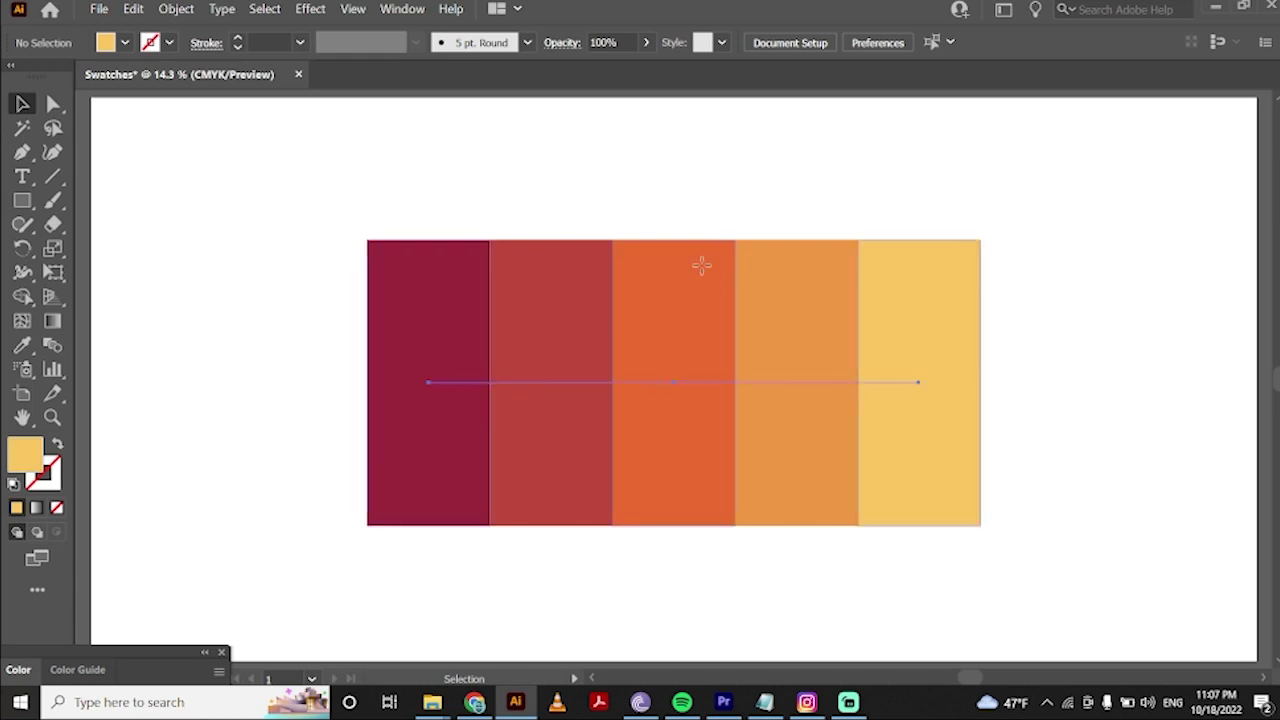
pyautogui.click(176, 9)
pyautogui.click(232, 197)
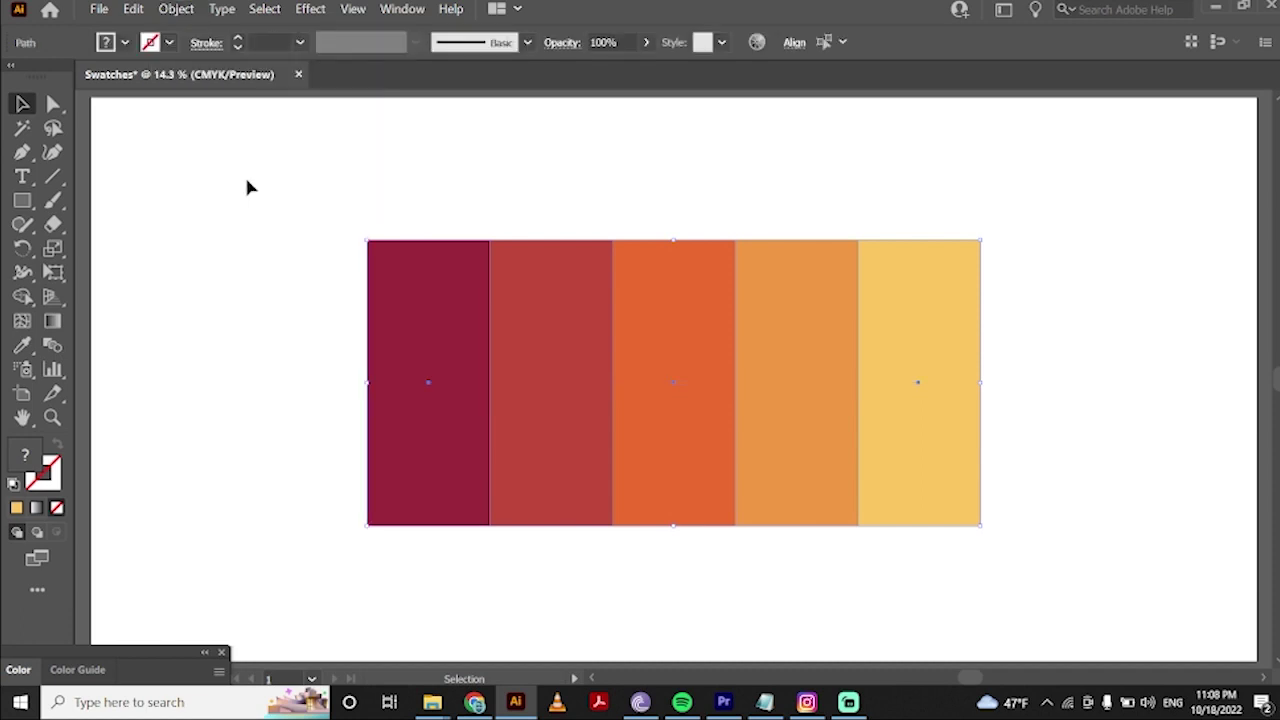
pyautogui.click(188, 10)
pyautogui.click(195, 182)
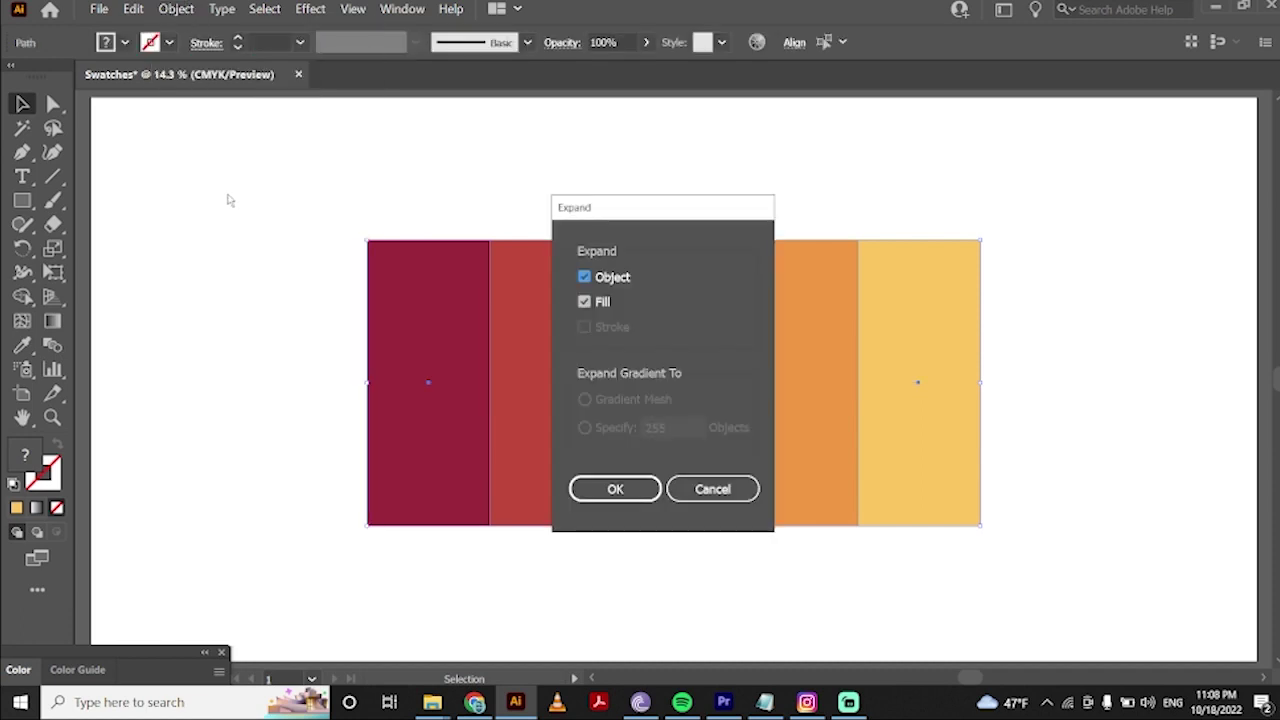
pyautogui.click(608, 489)
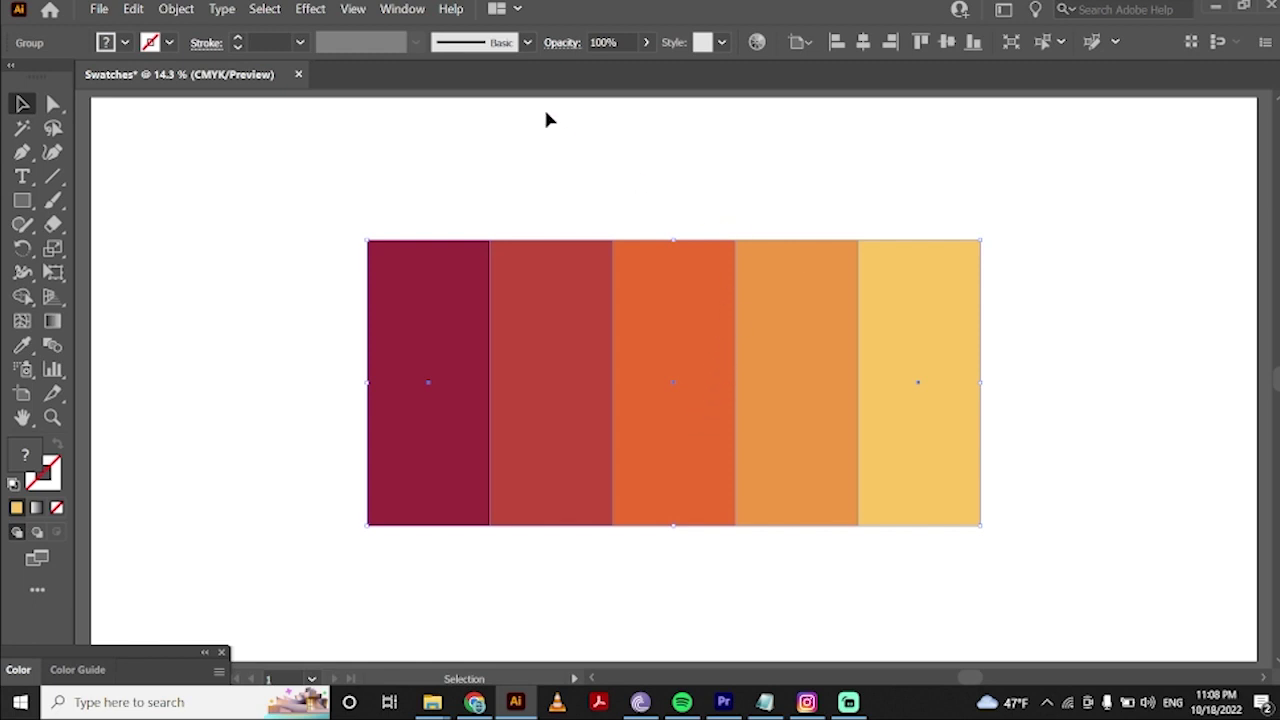
# Step: Show the Swatches panel and save the five stripe colours as colour group 'Autumn'
pyautogui.click(412, 12)
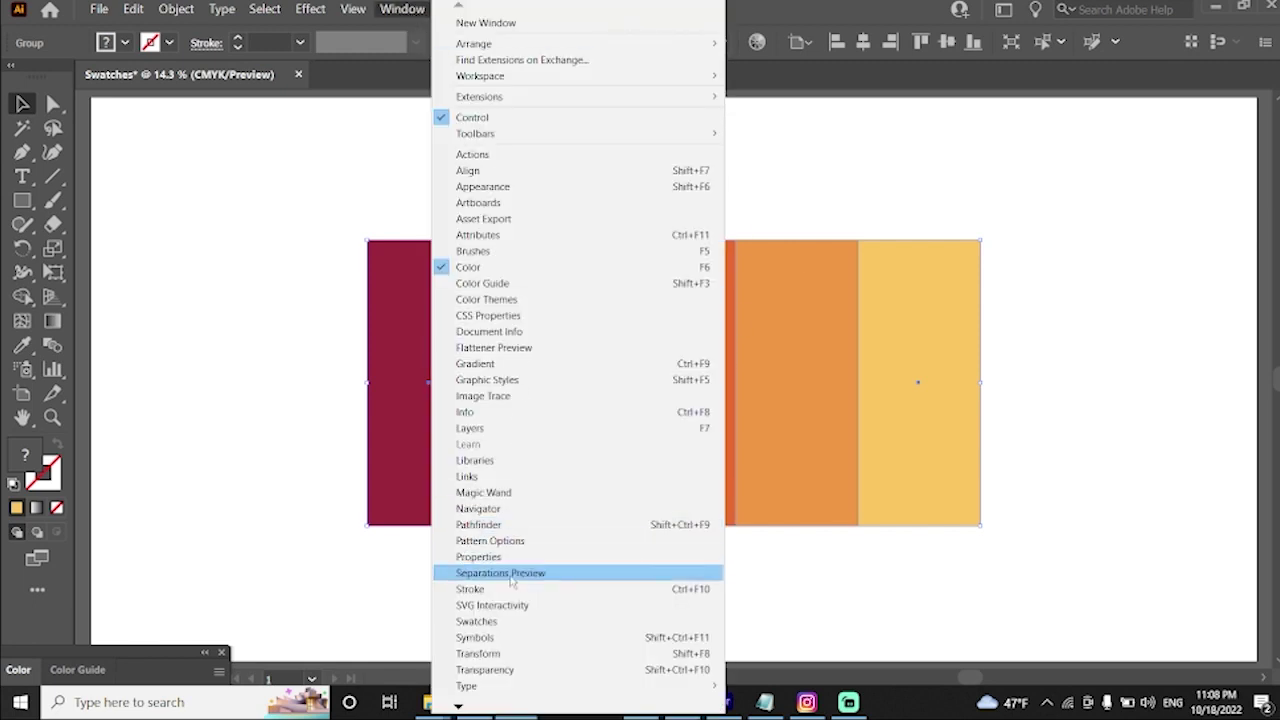
pyautogui.click(522, 621)
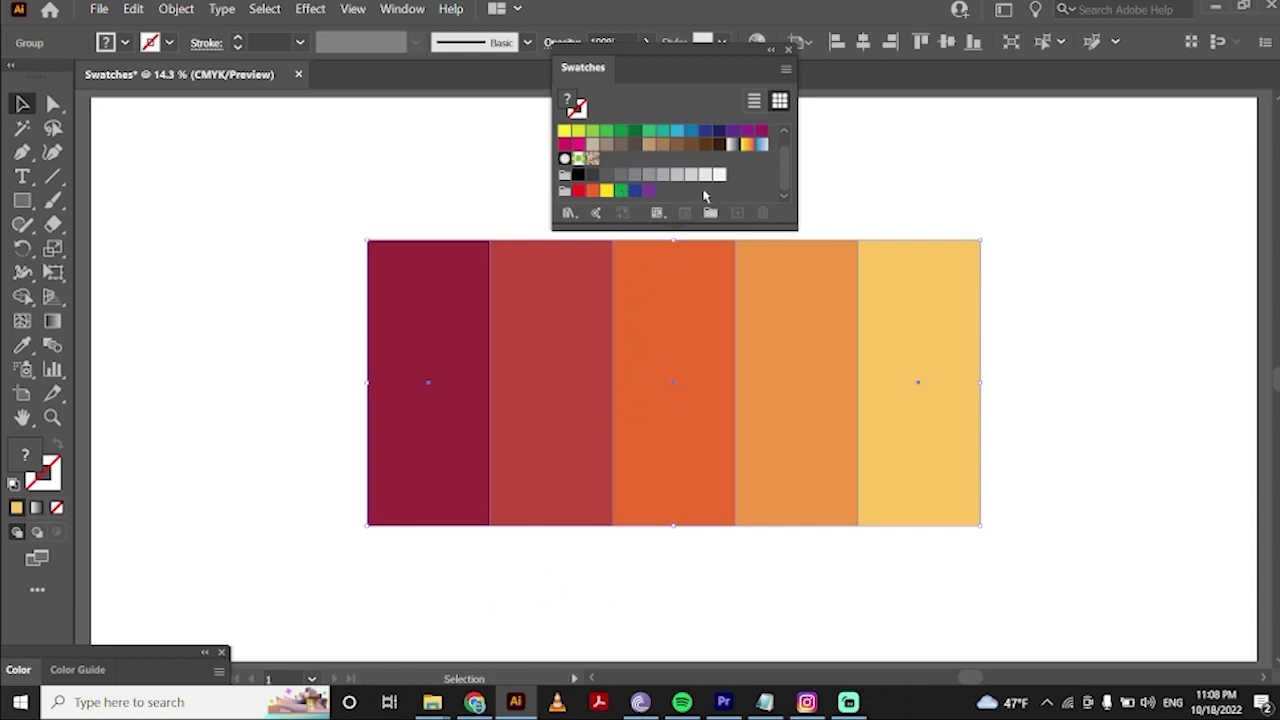
pyautogui.click(710, 213)
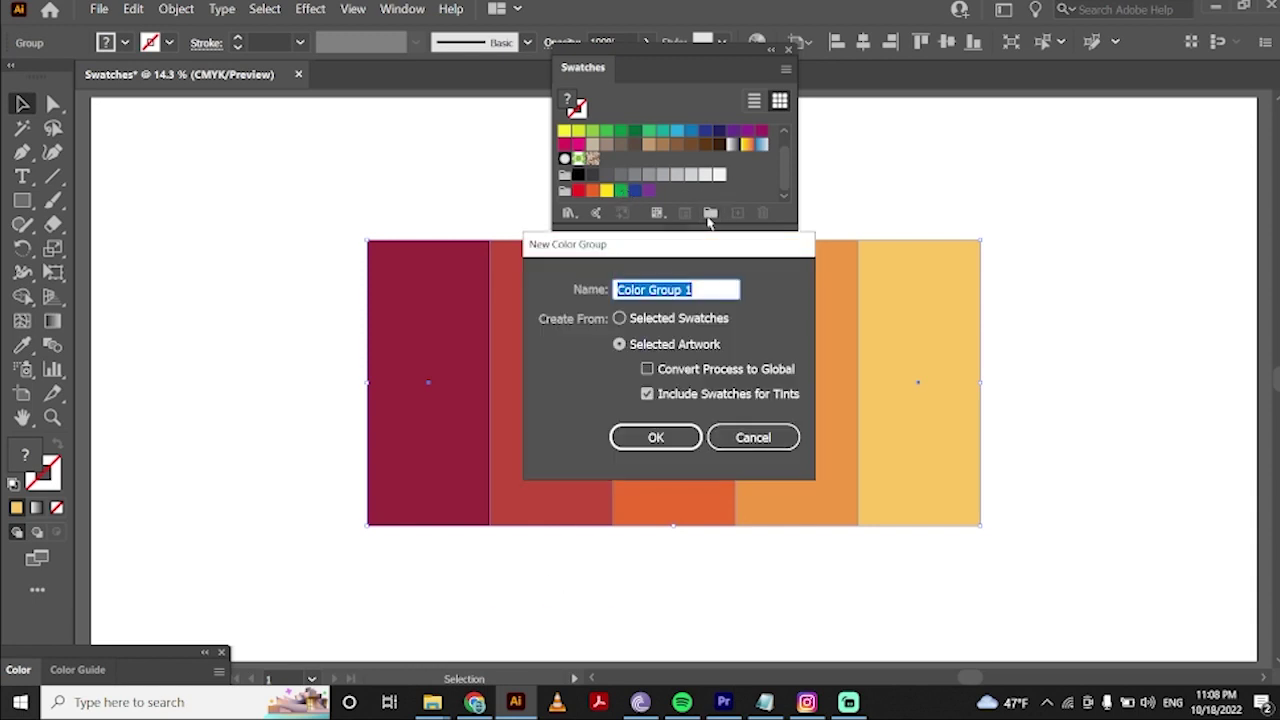
pyautogui.write('A')
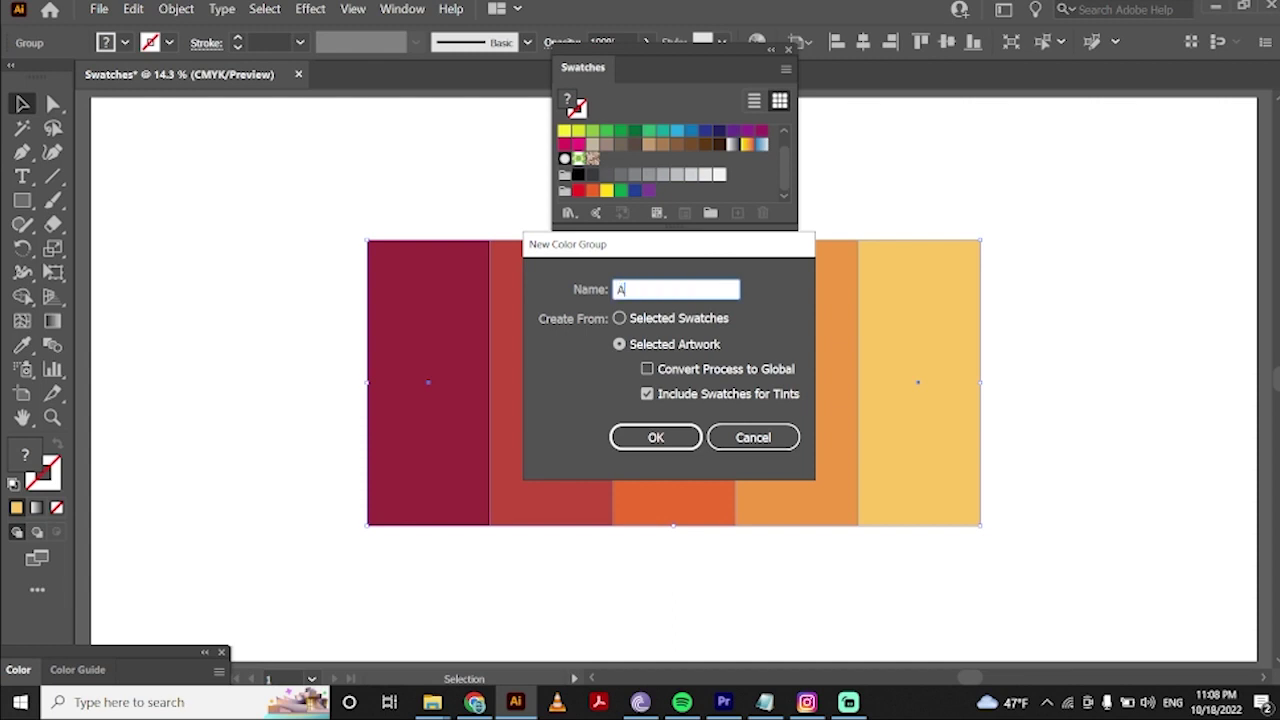
pyautogui.write('utumn')
pyautogui.click(654, 439)
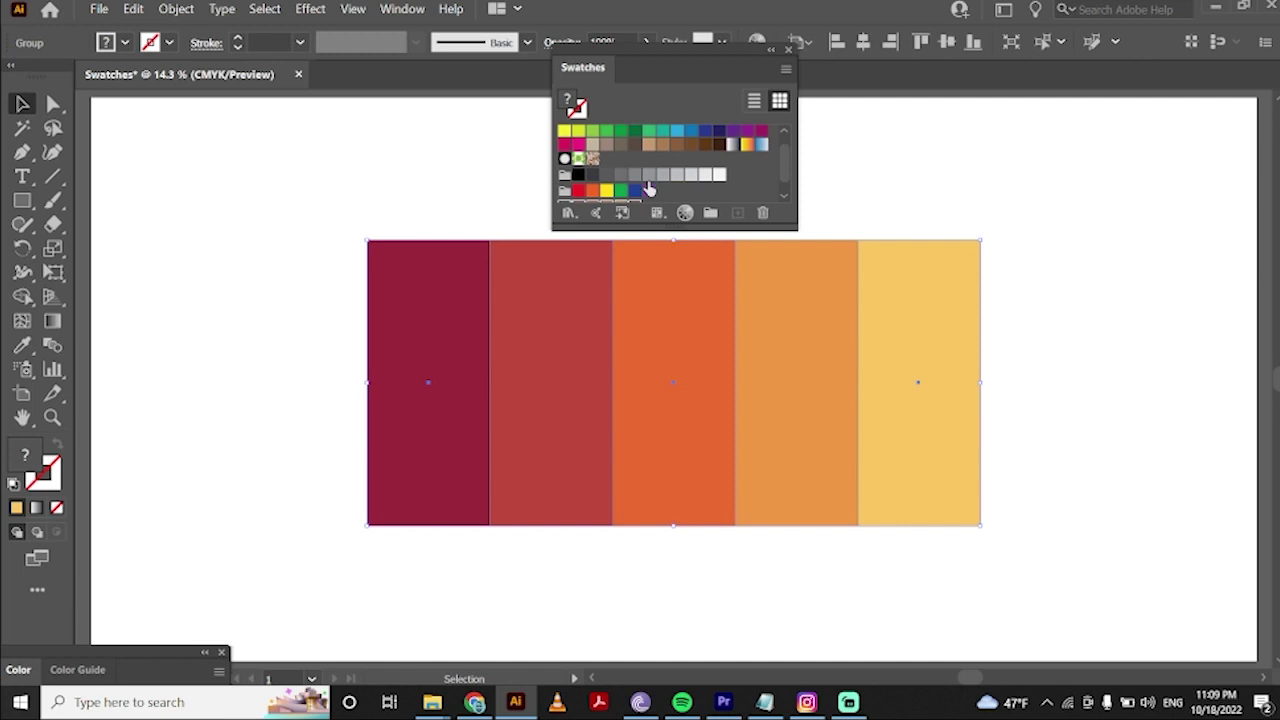
pyautogui.scroll(-1, 652, 160)
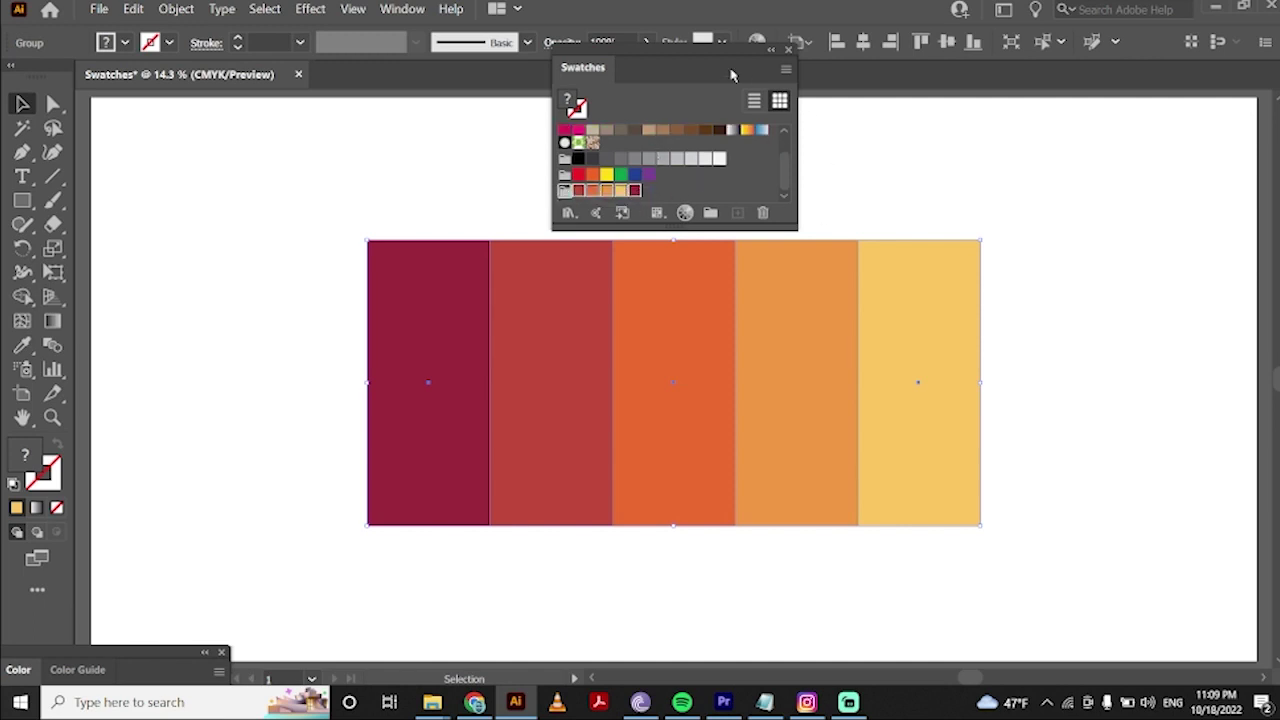
pyautogui.moveTo(677, 49); pyautogui.dragTo(1049, 237)
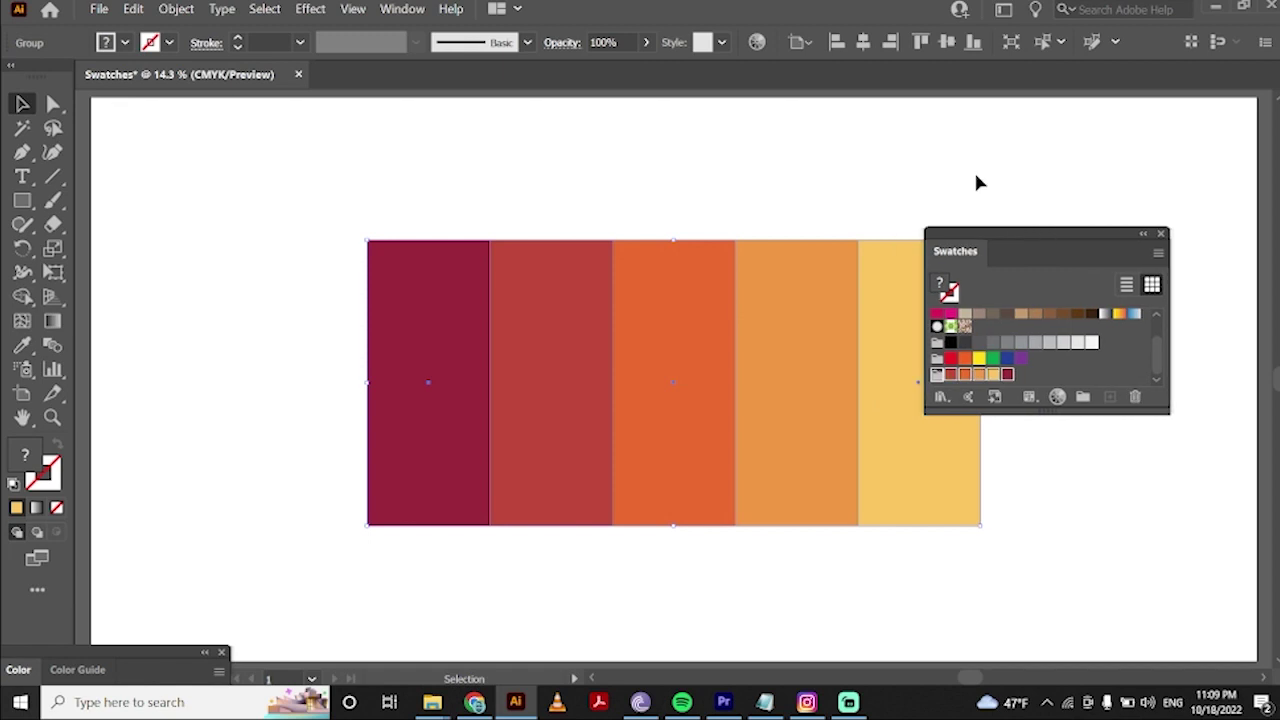
# Step: Delete the five colour rectangles from the Swatches document
pyautogui.click(537, 172)
pyautogui.moveTo(417, 175); pyautogui.dragTo(878, 480)
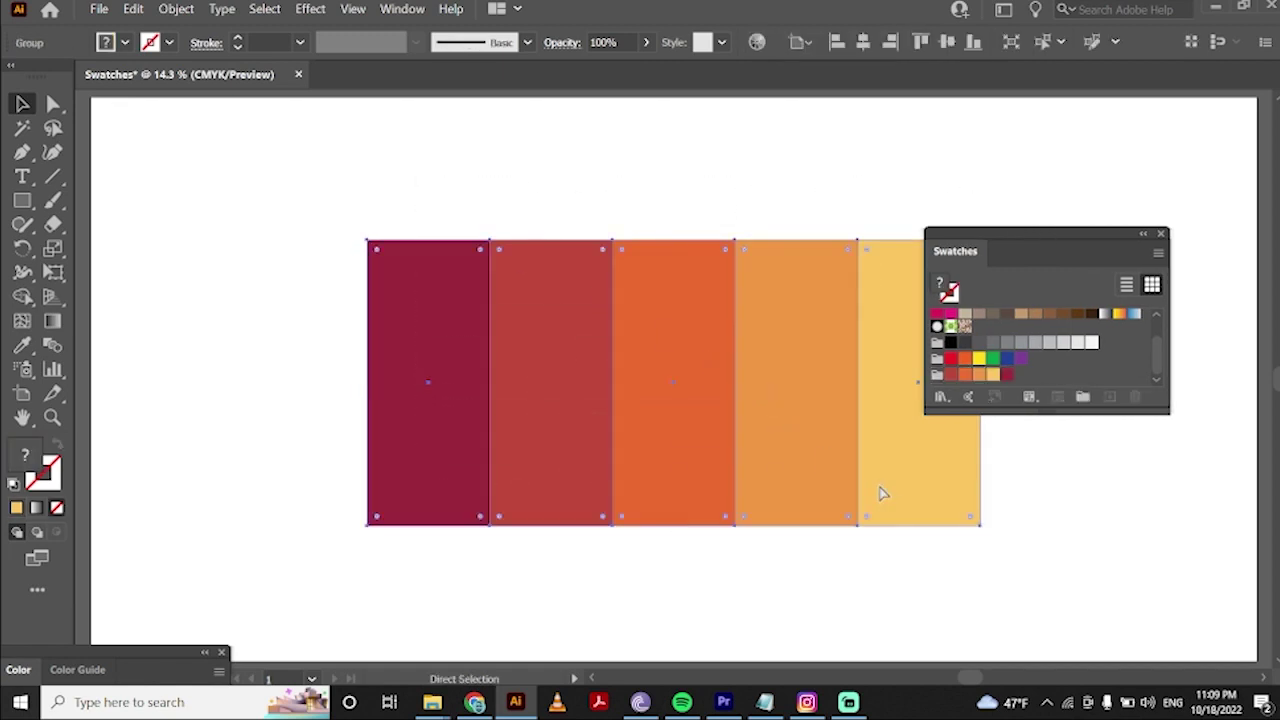
pyautogui.press('Delete')
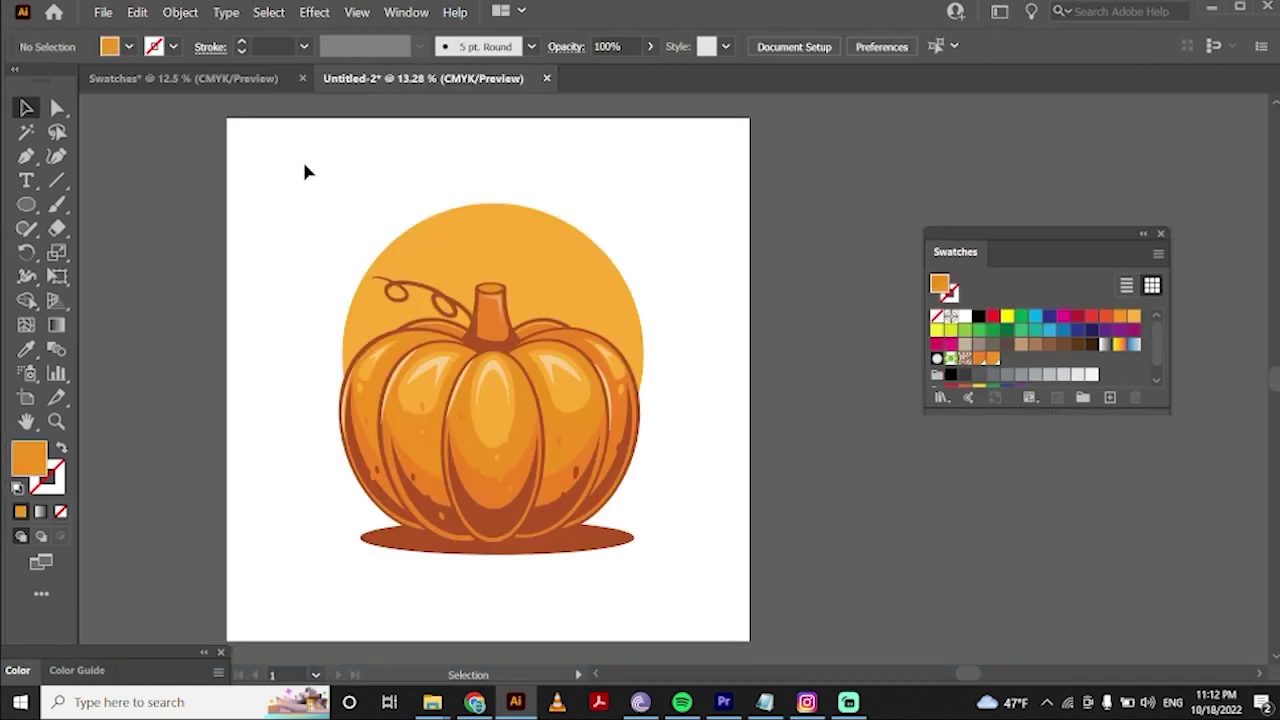
# Step: Bring the pumpkin from Untitled-2 into Swatches and duplicate it to the right
pyautogui.moveTo(304, 165); pyautogui.dragTo(648, 560)
pyautogui.press('a')
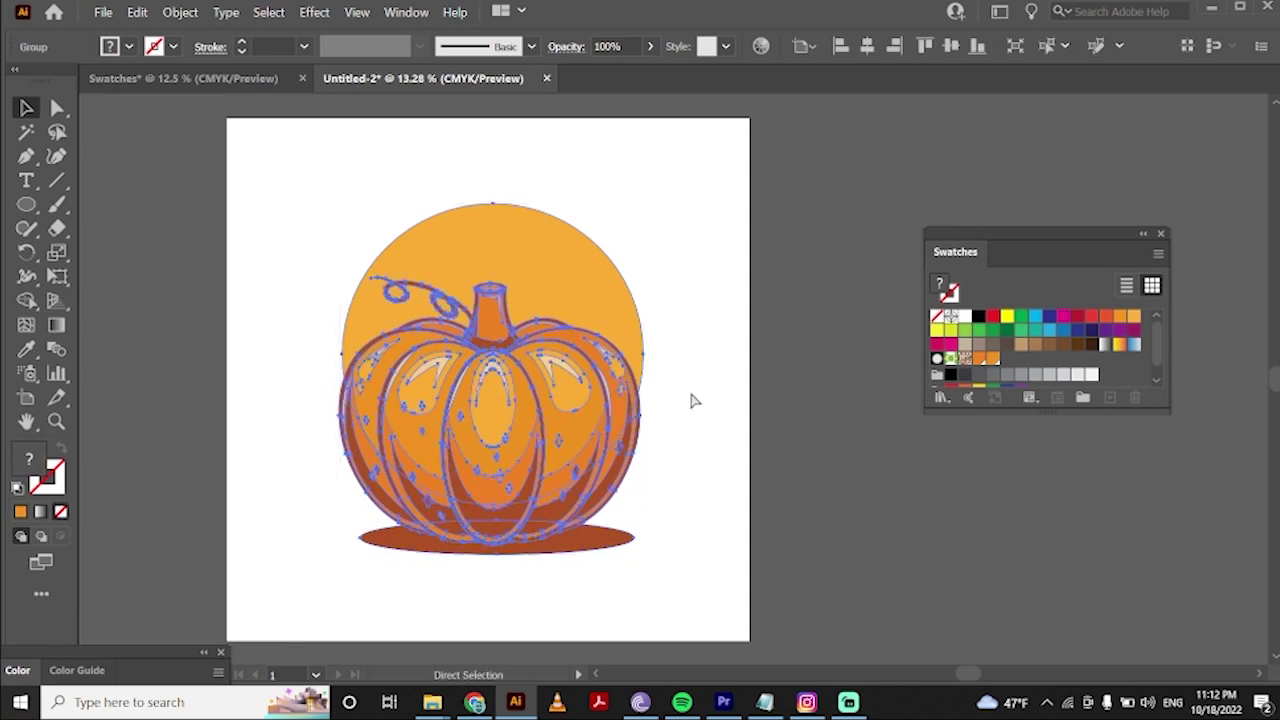
pyautogui.press('v')
pyautogui.click(279, 86)
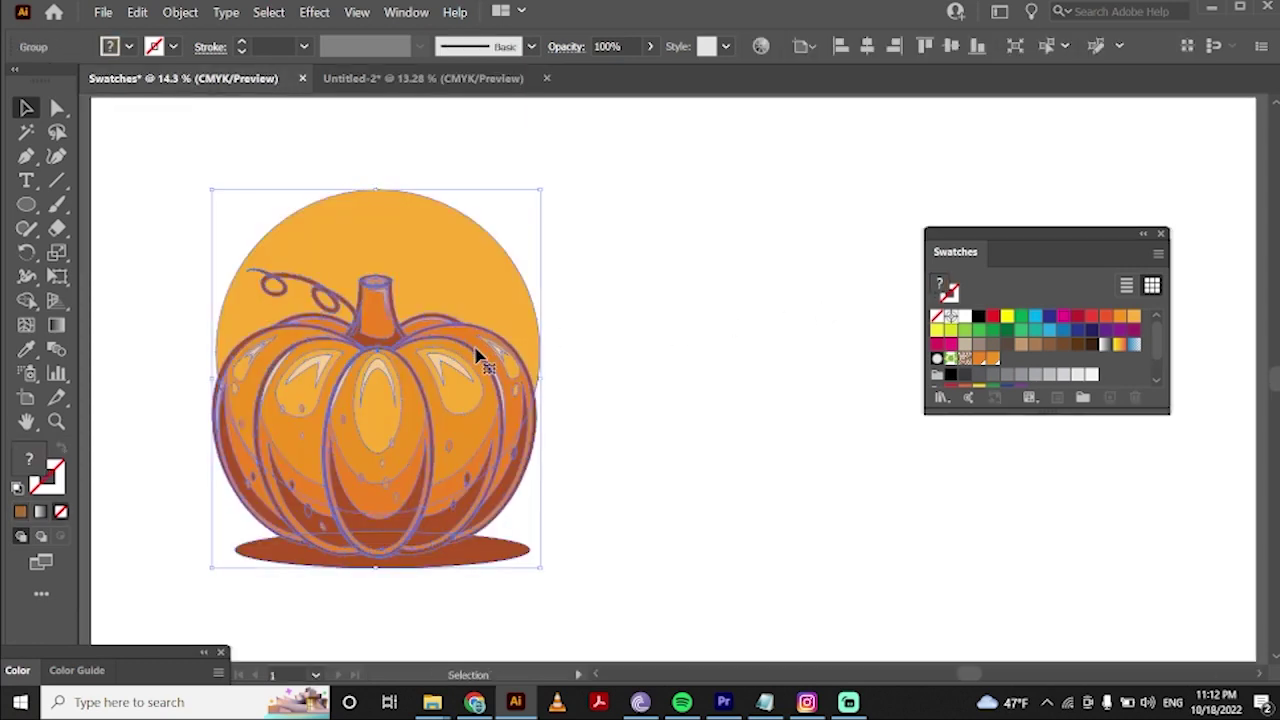
pyautogui.moveTo(423, 380); pyautogui.dragTo(800, 404)
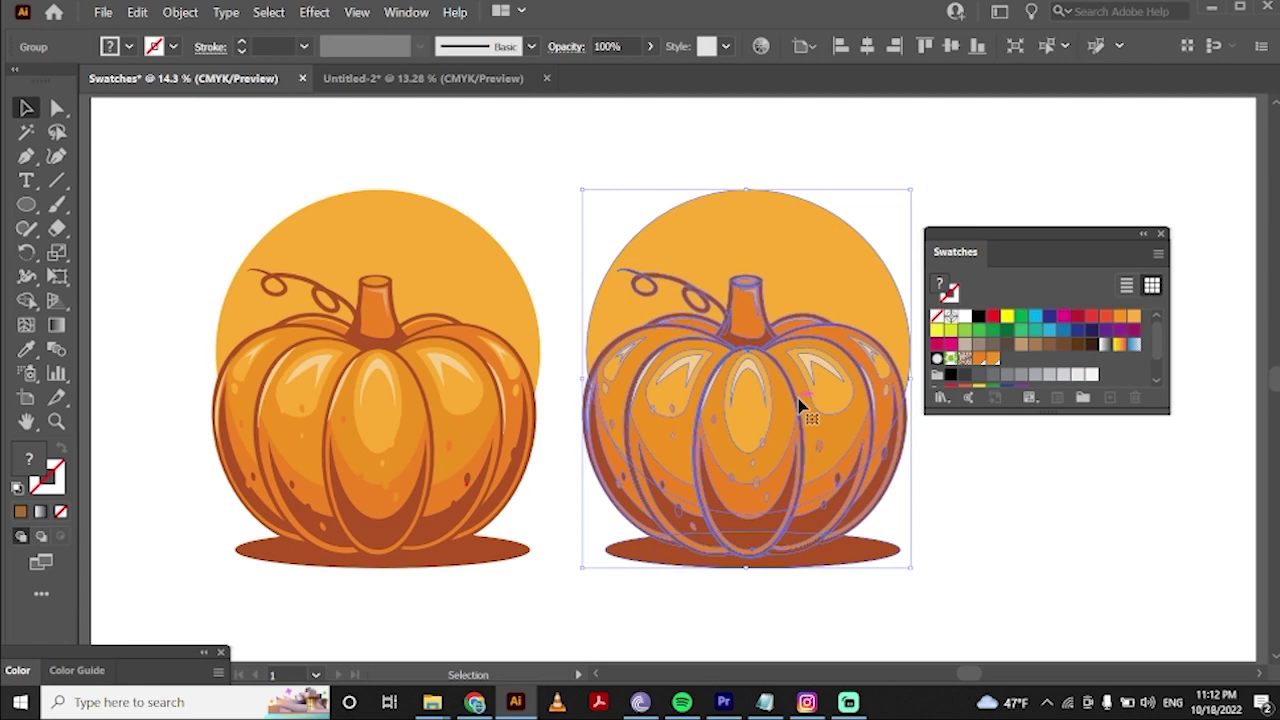
# Step: Isolate the right pumpkin, set Magic Wand fill-colour tolerance to 0, and select its dark outlines
pyautogui.doubleClick(800, 404)
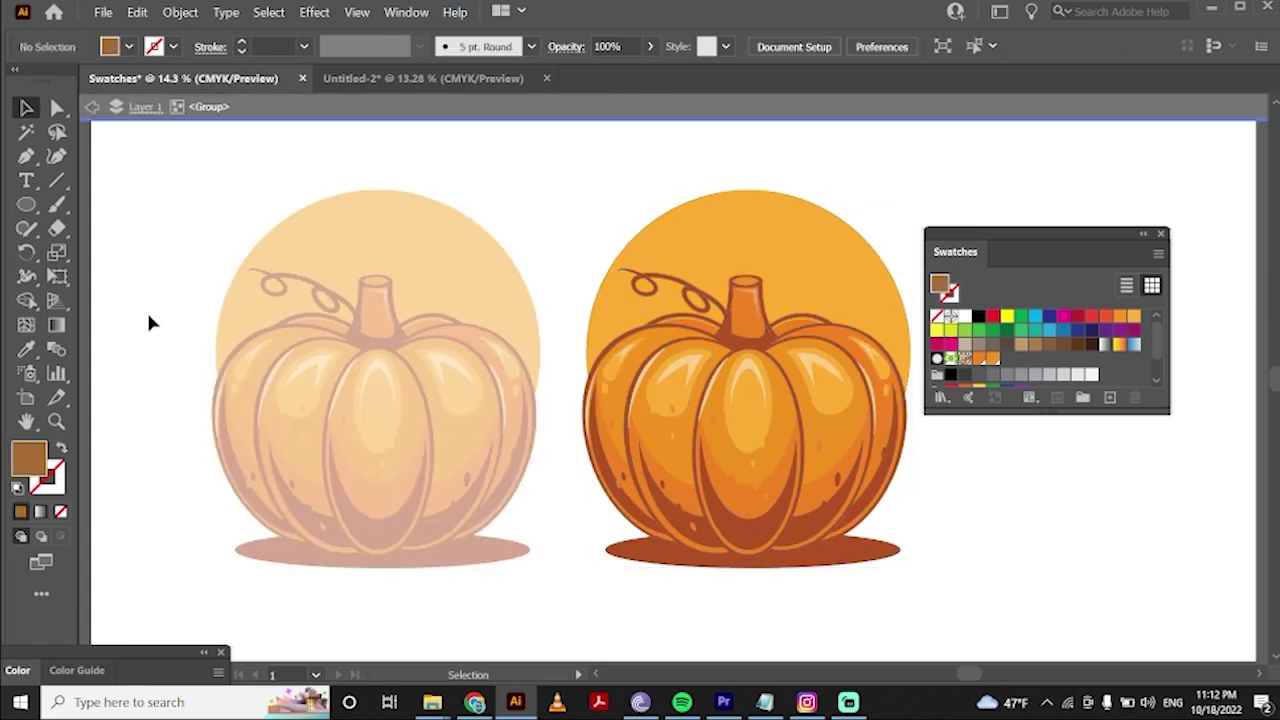
pyautogui.click(25, 133)
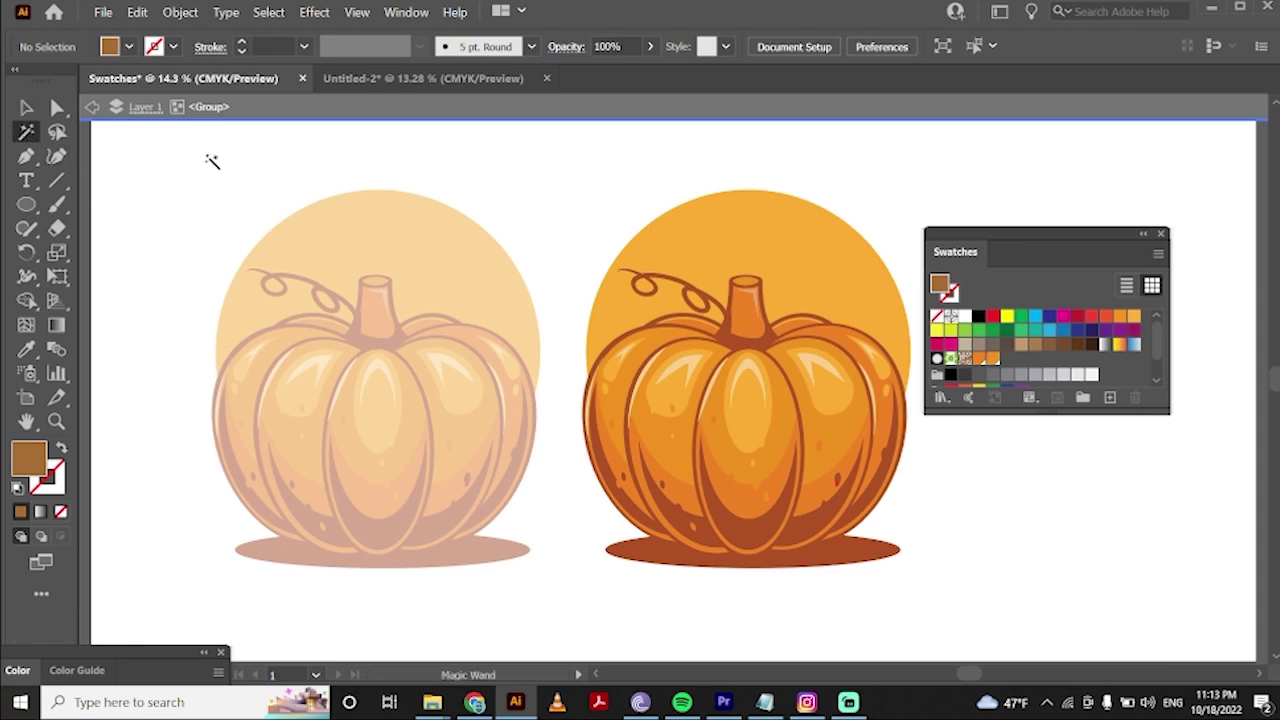
pyautogui.click(406, 12)
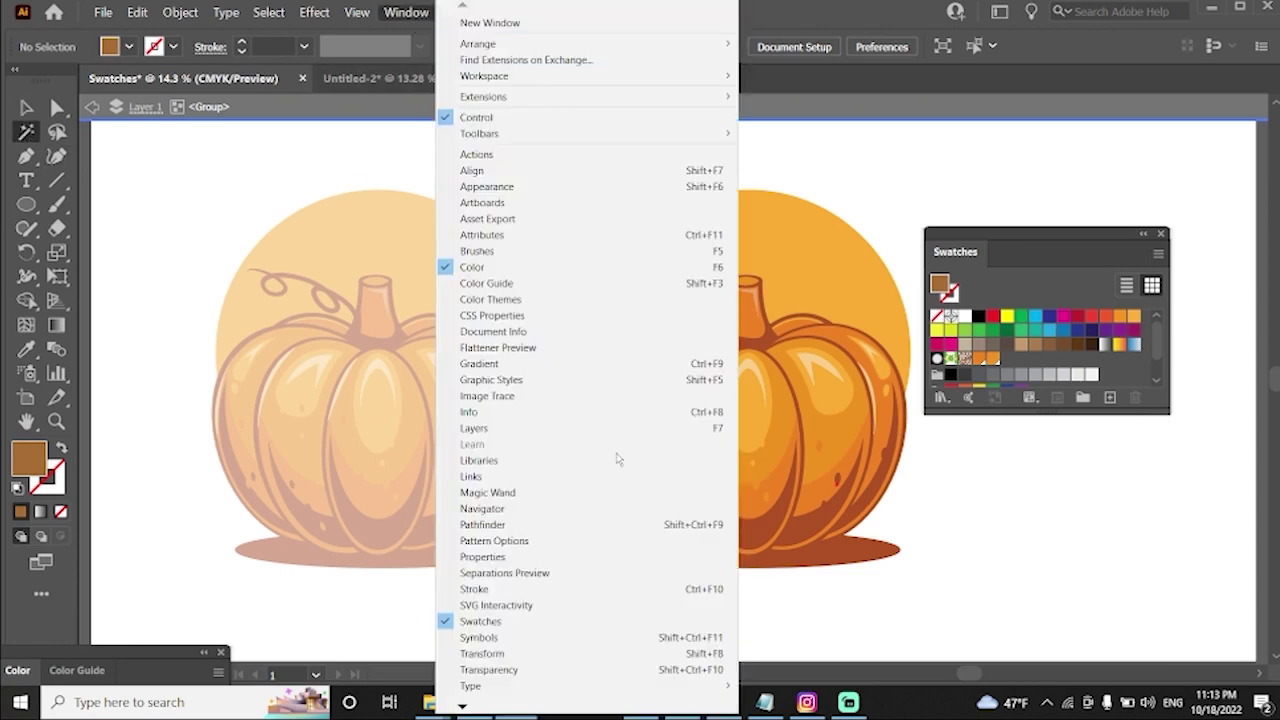
pyautogui.click(617, 492)
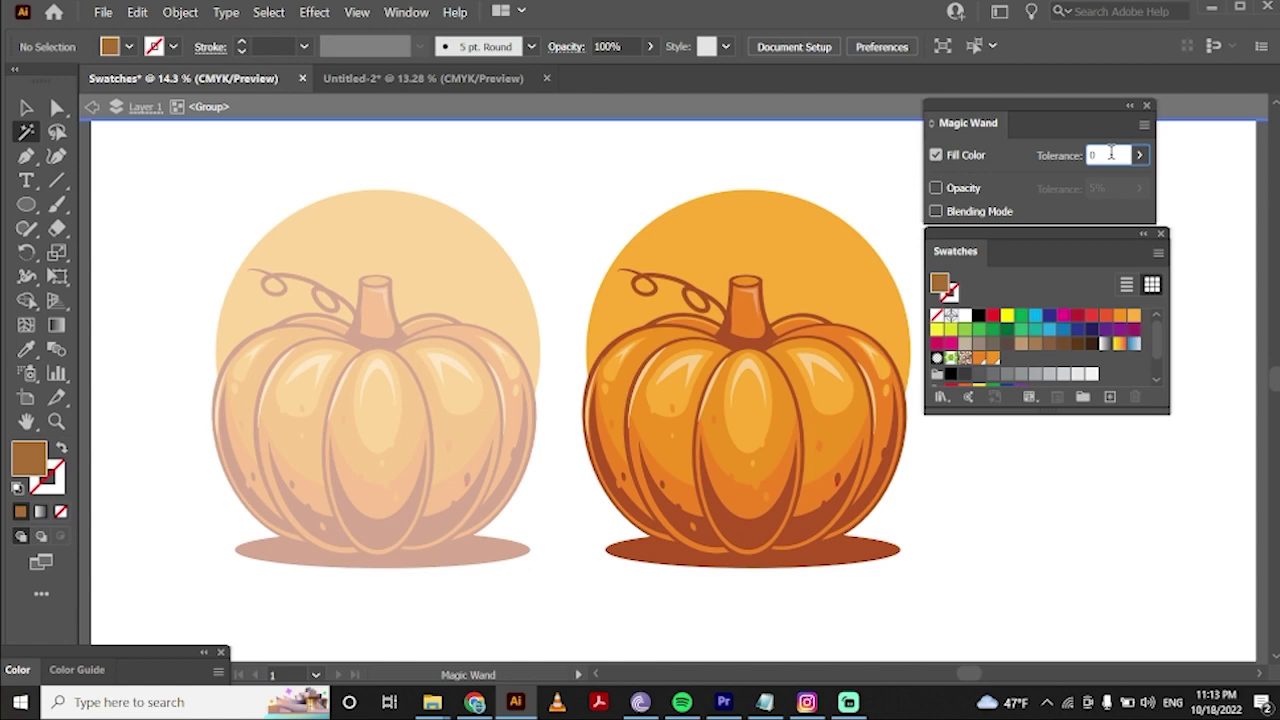
pyautogui.click(755, 541)
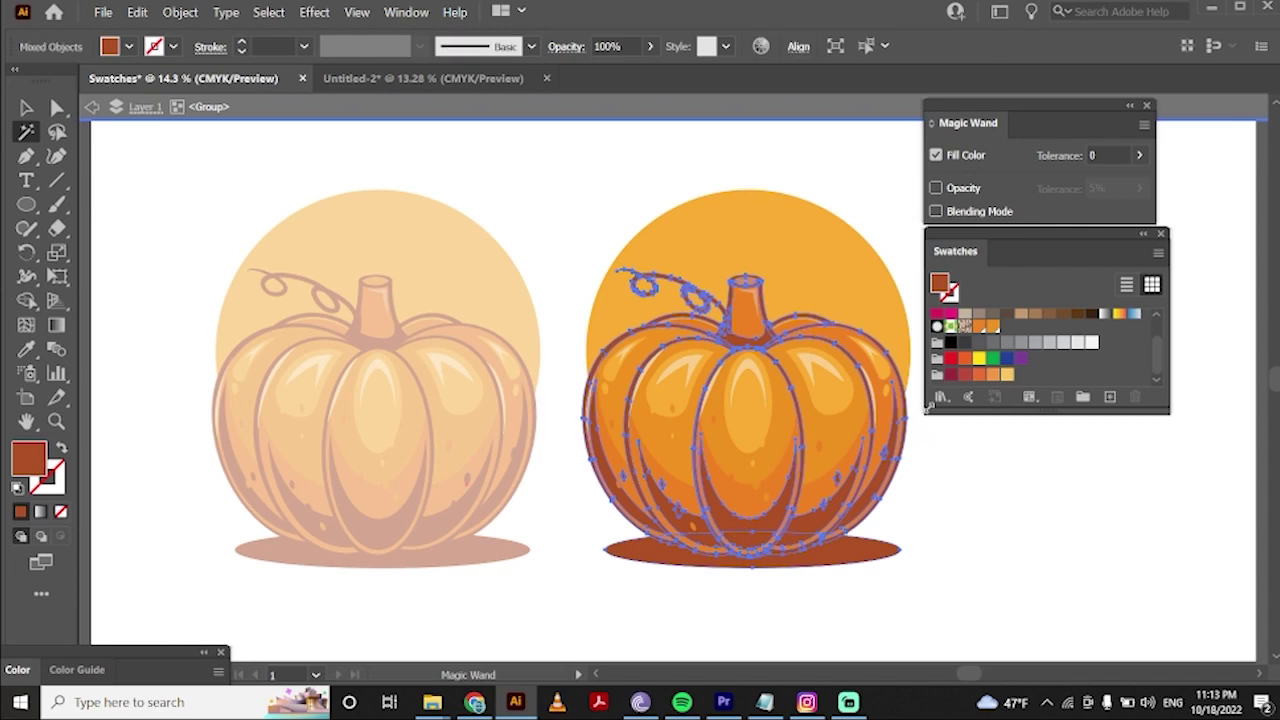
# Step: Apply Autumn swatches to the right pumpkin: crimson outlines and darker orange centre pieces
pyautogui.click(951, 376)
pyautogui.click(971, 480)
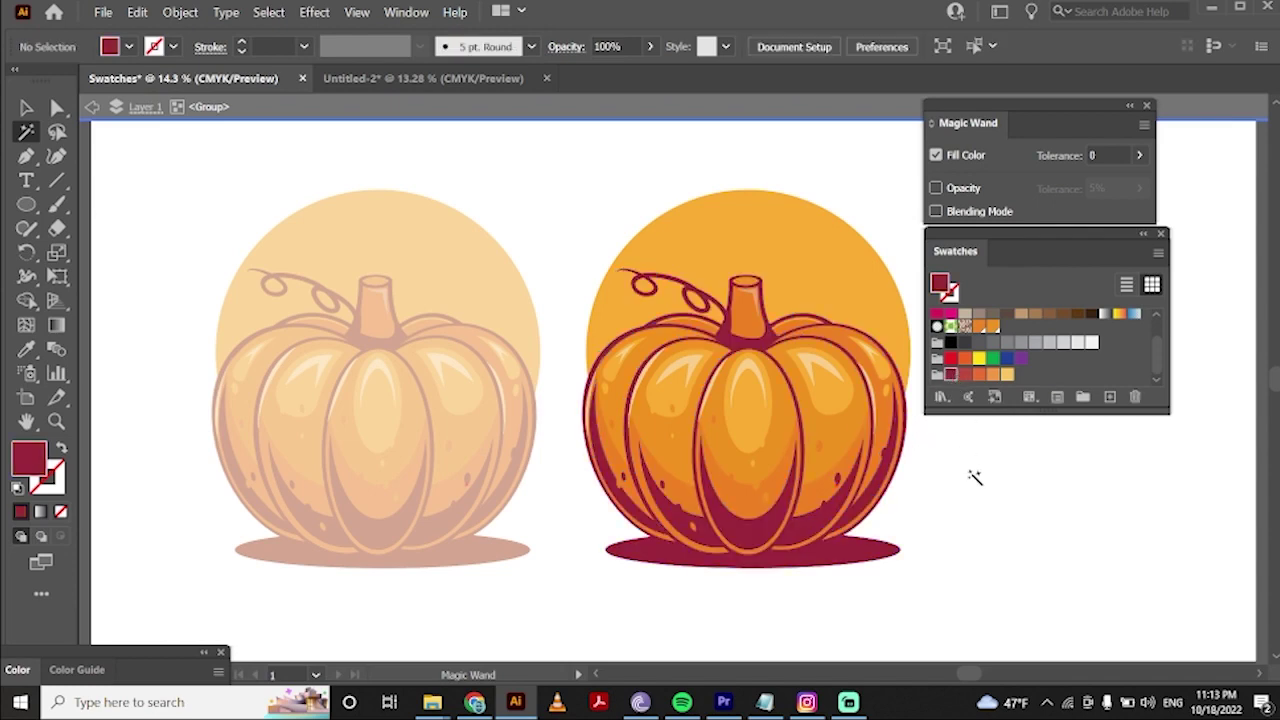
pyautogui.click(736, 502)
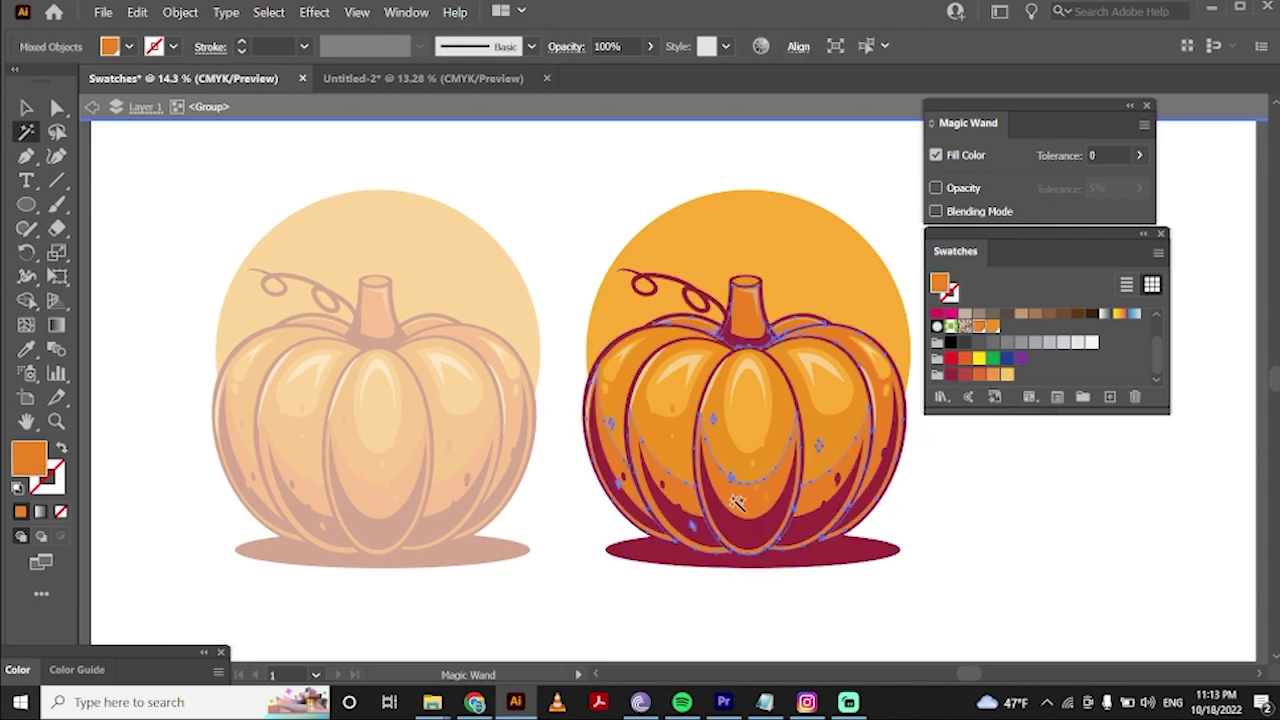
pyautogui.click(965, 375)
pyautogui.hotkey('ctrl', 'z')
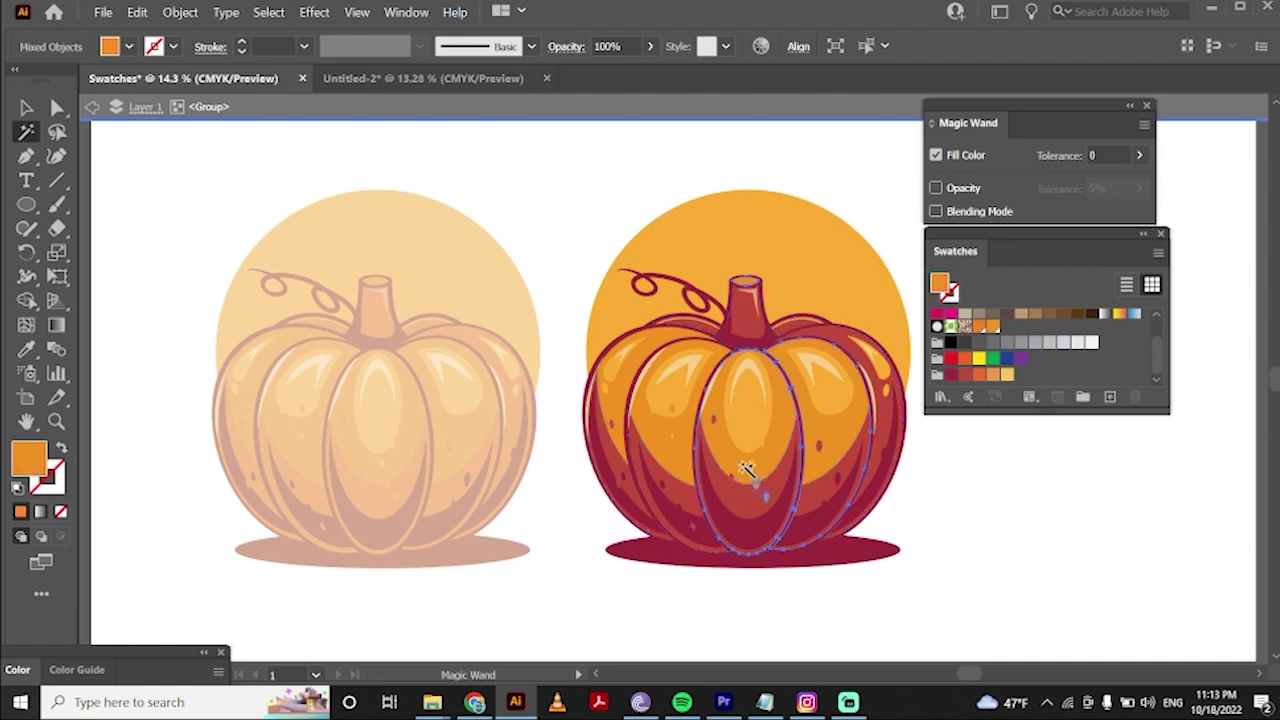
pyautogui.click(760, 432)
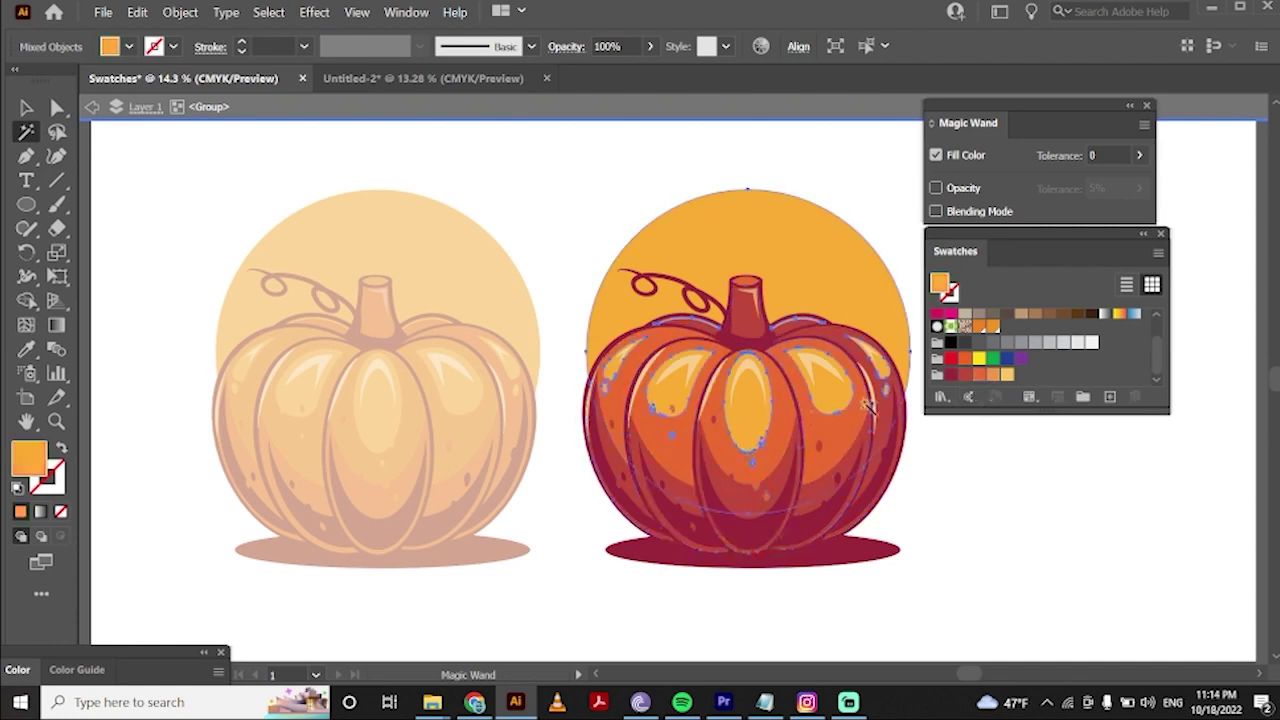
pyautogui.click(993, 375)
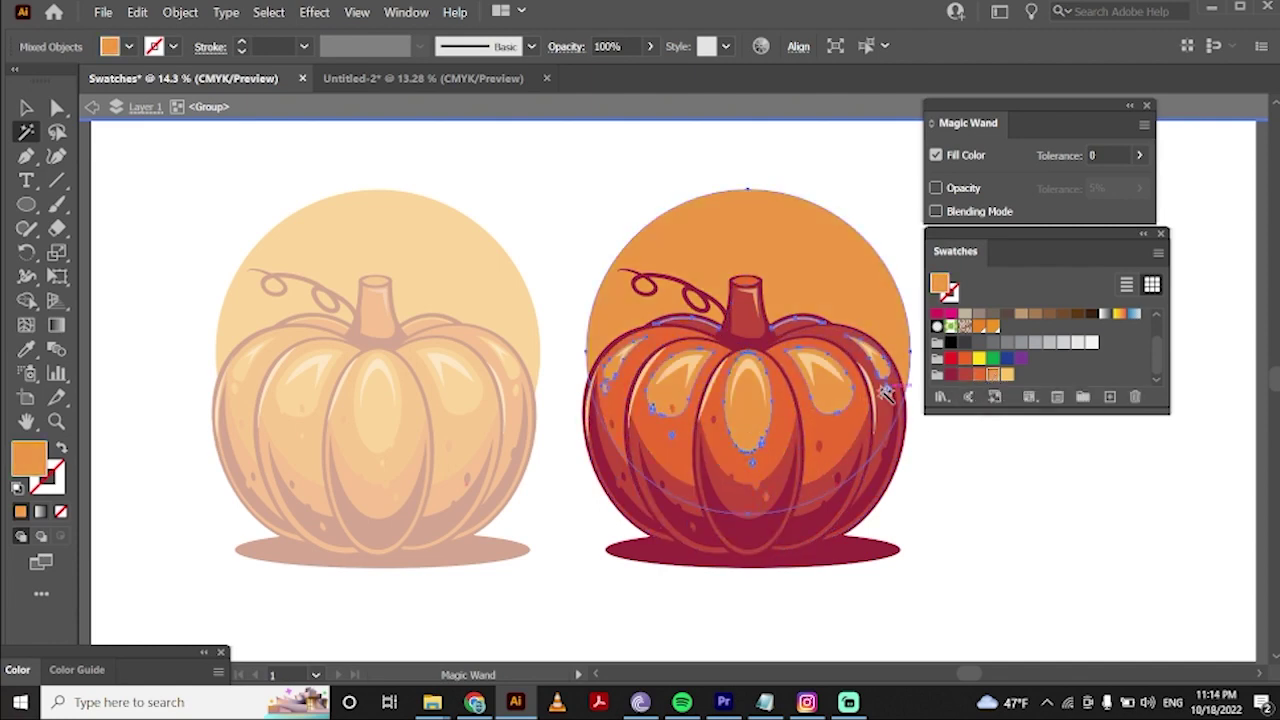
pyautogui.click(822, 368)
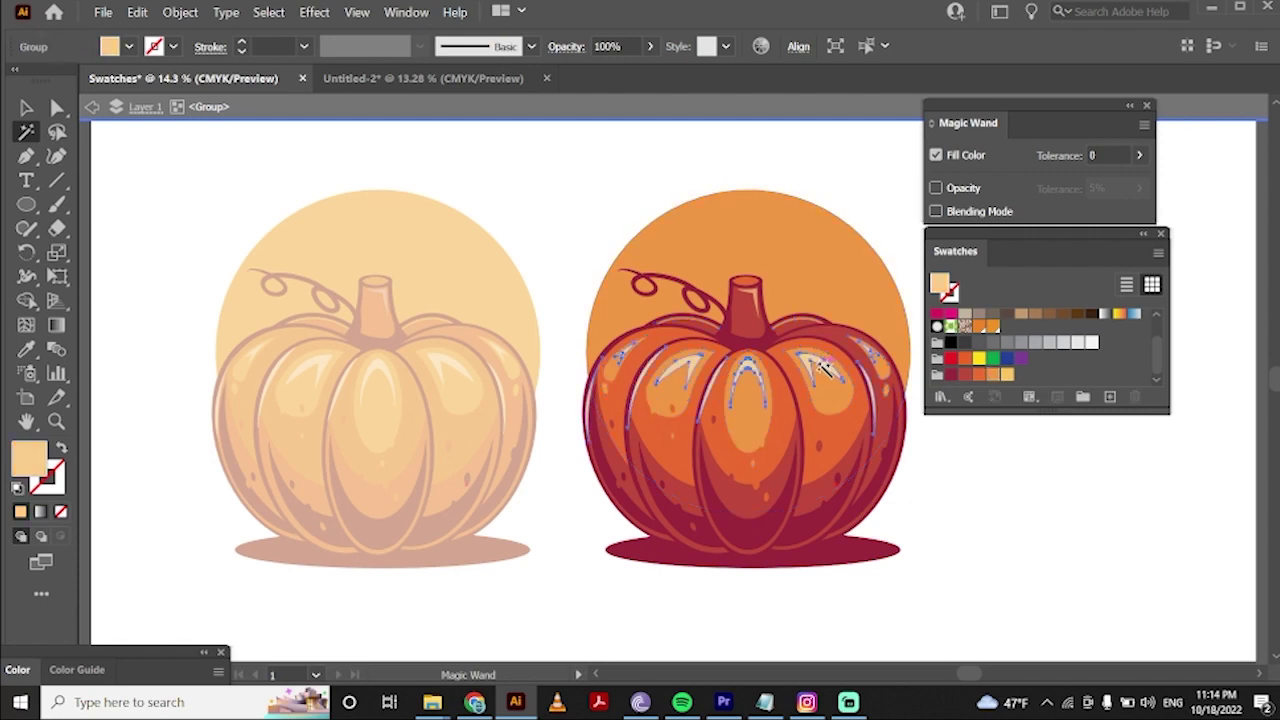
# Step: Give the left pumpkin's background circle a pale peach fill with the Eyedropper
pyautogui.click(957, 471)
pyautogui.press('Escape')
pyautogui.press('a')
pyautogui.click(472, 263)
pyautogui.press('i')
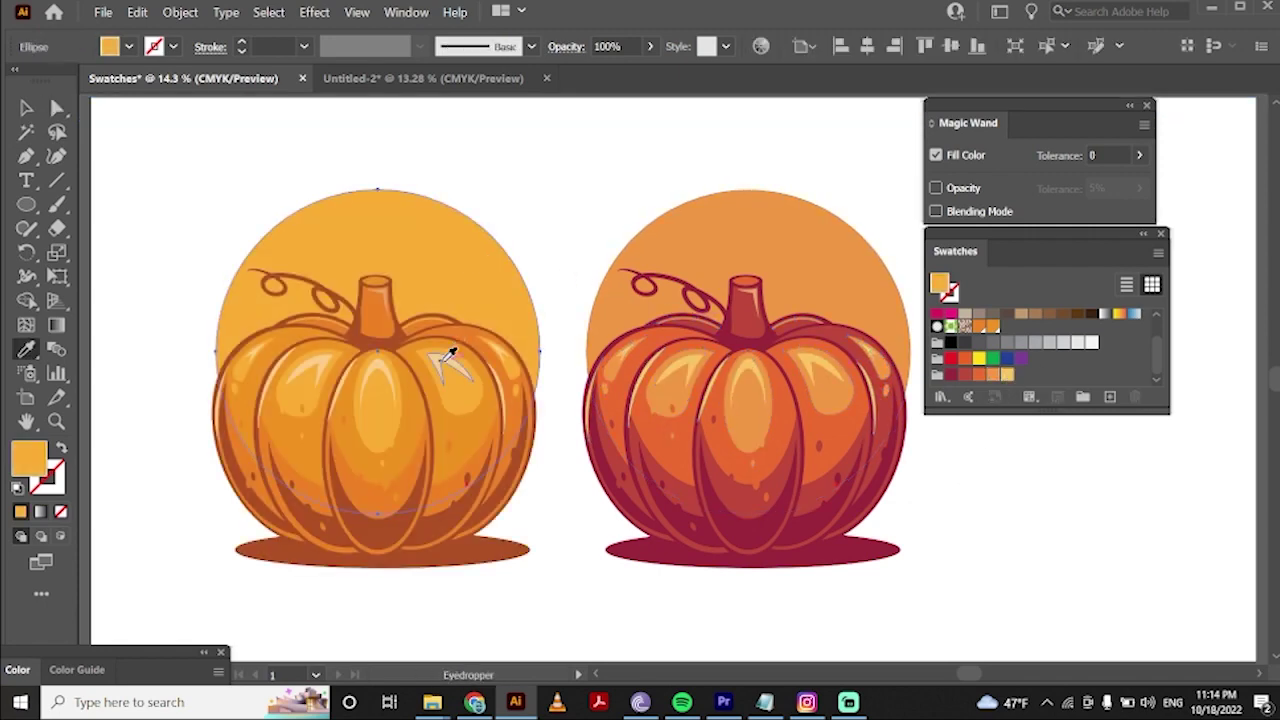
pyautogui.click(443, 357)
# Step: Fill the right pumpkin's background circle with pale yellow-orange
pyautogui.press('v')
pyautogui.click(566, 245)
pyautogui.press('a')
pyautogui.click(700, 271)
pyautogui.press('i')
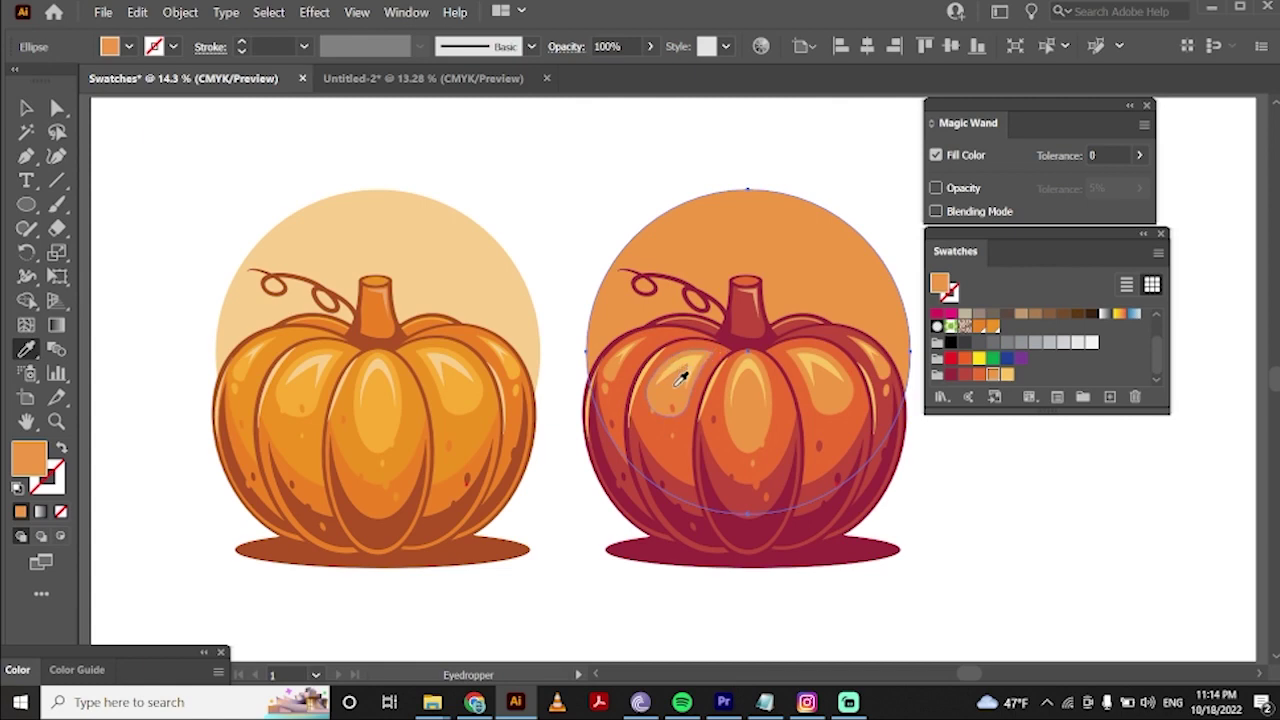
pyautogui.click(692, 350)
pyautogui.press('v')
pyautogui.click(811, 183)
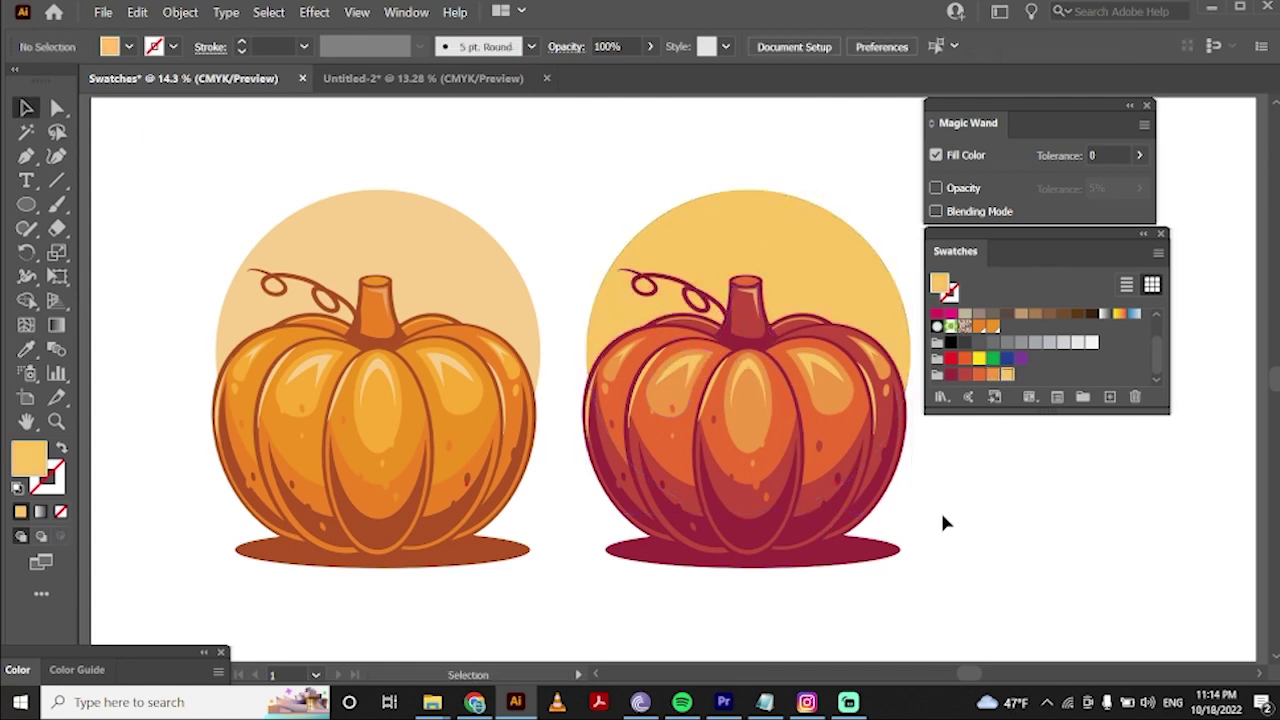
pyautogui.scroll(-3, 943, 510)
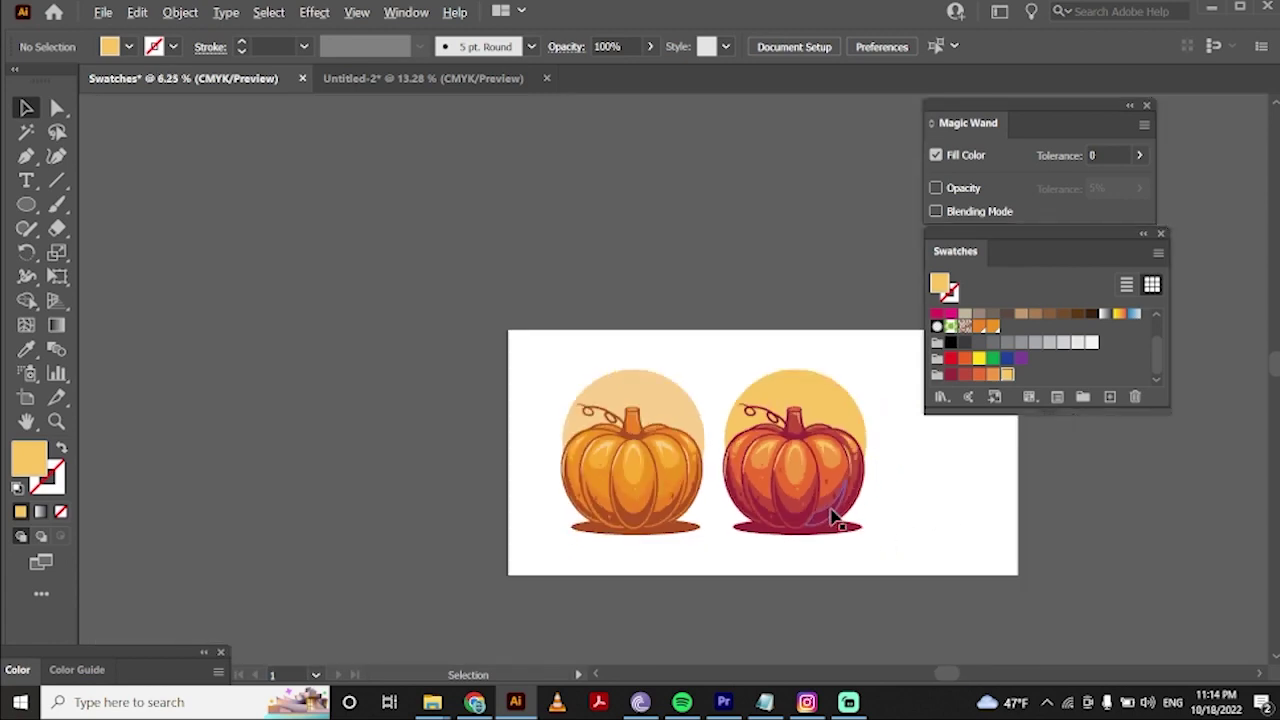
pyautogui.scroll(2, 840, 522)
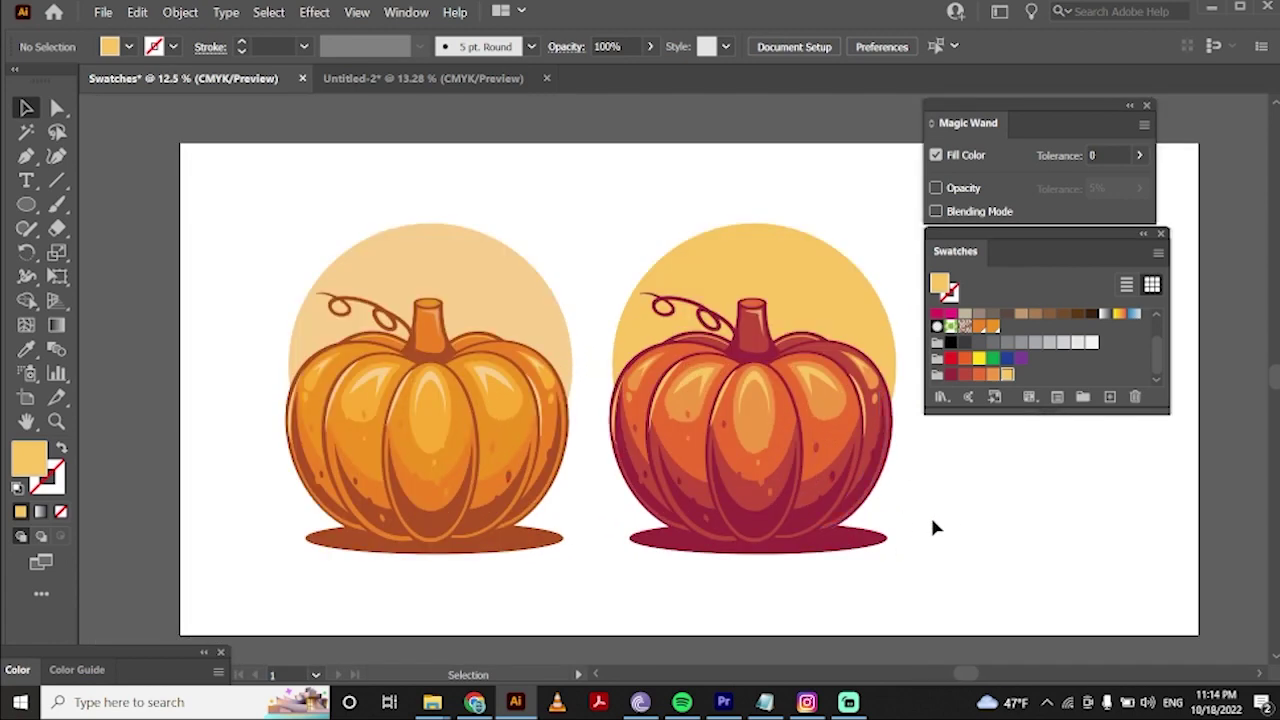